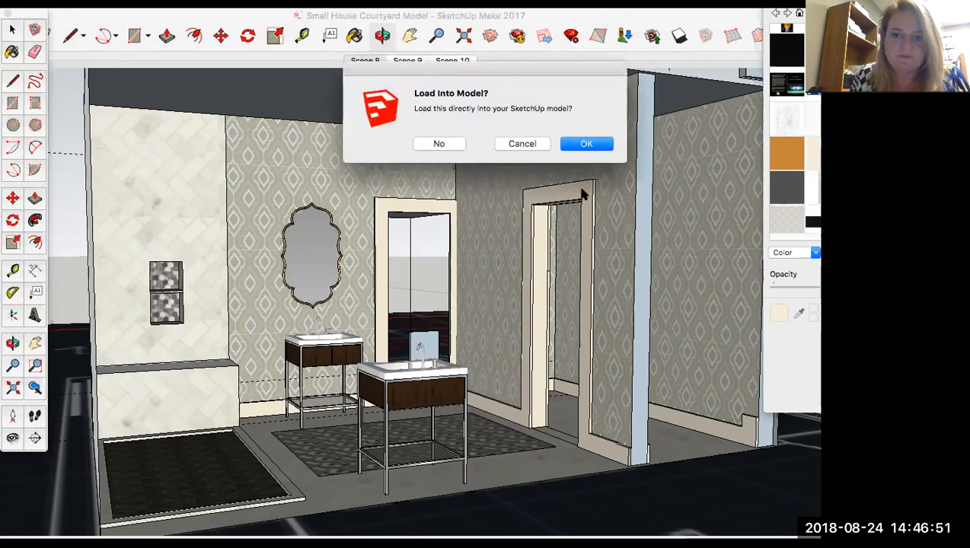
Load the sliding barn door component into the model and place it against the wall at the trimmed doorway.
{"action": "left_click", "coordinate": [593, 145]}
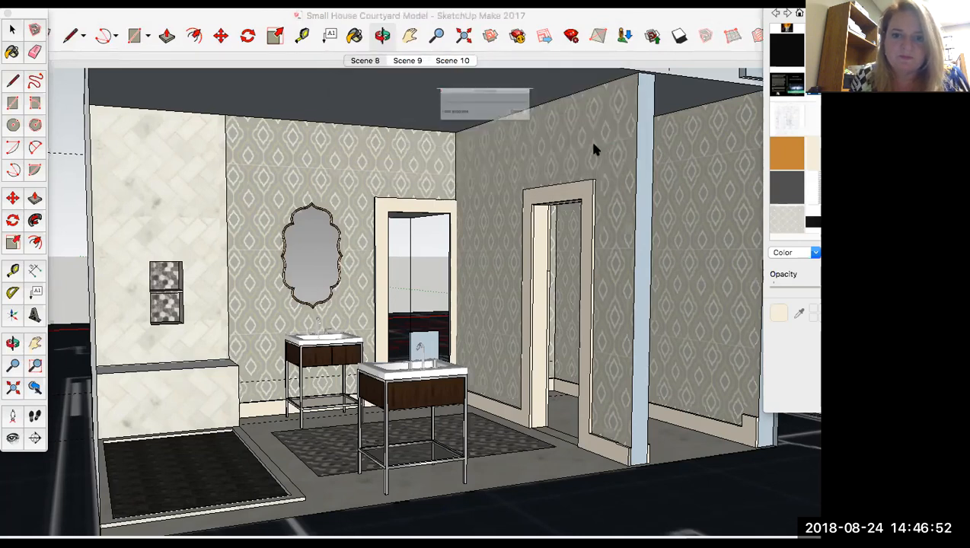
{"action": "left_click", "coordinate": [404, 172]}
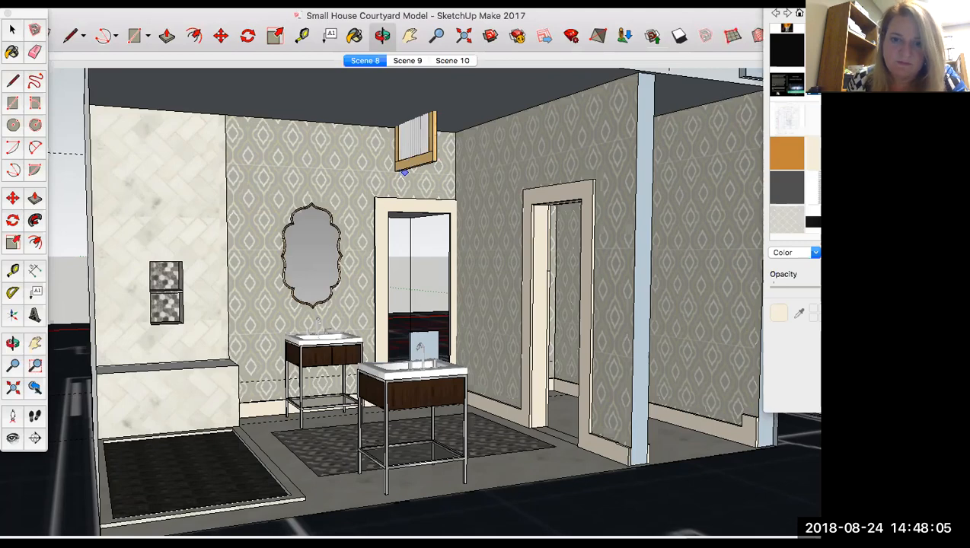
{"action": "key", "text": "Escape"}
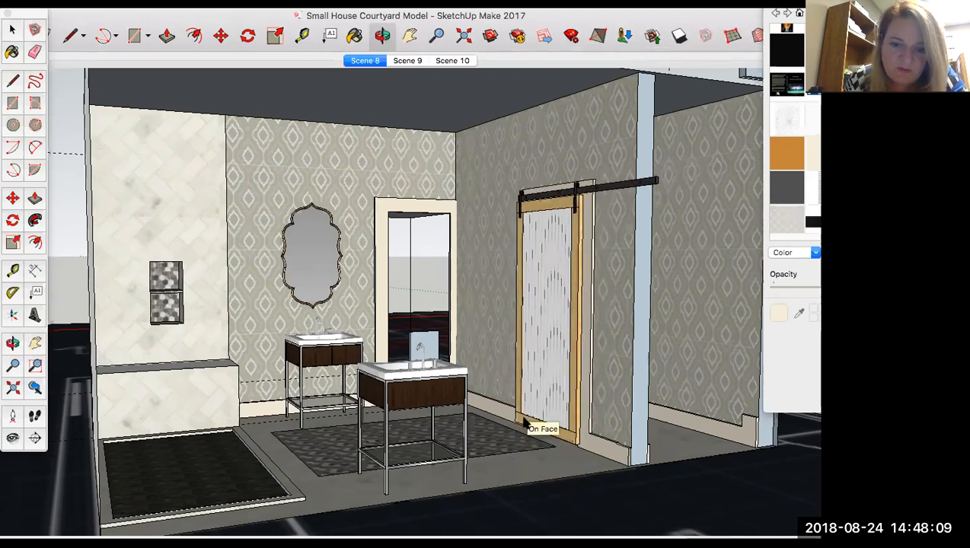
{"action": "left_click", "coordinate": [523, 421]}
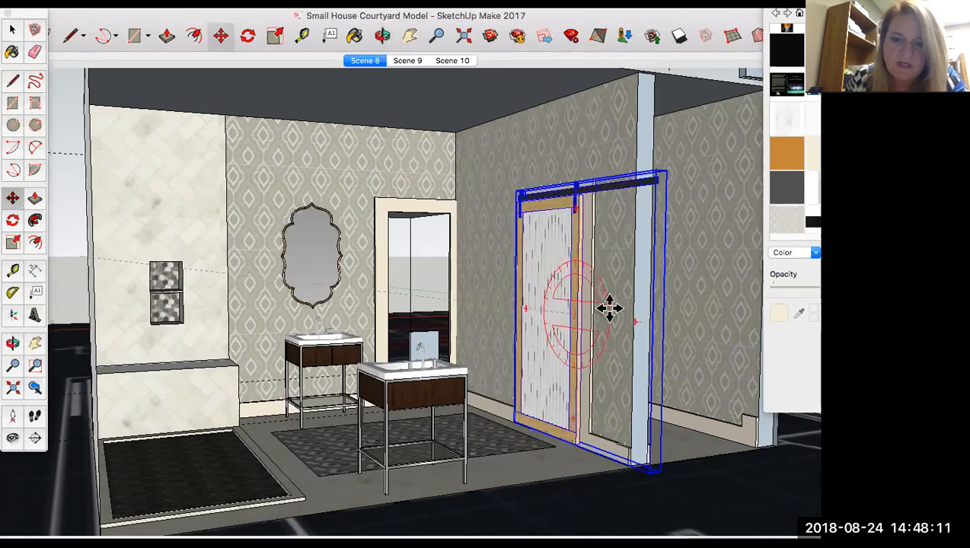
Rotate the barn door half a turn about its vertical axis so its rail extends the other way.
{"action": "middle_click_drag", "start_coordinate": [578, 199], "coordinate": [574, 327]}
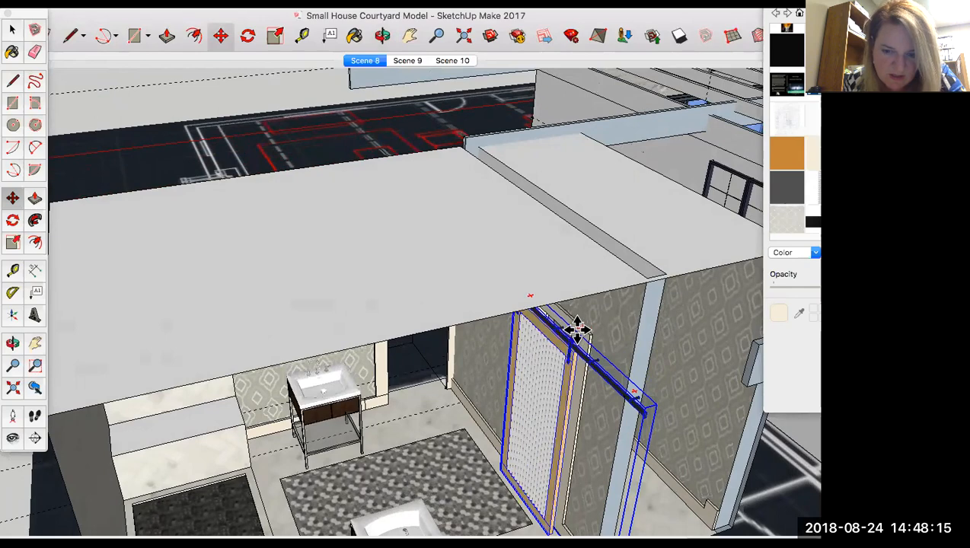
{"action": "left_click_drag", "start_coordinate": [634, 391], "coordinate": [513, 266]}
{"action": "middle_click_drag", "start_coordinate": [513, 266], "coordinate": [527, 230]}
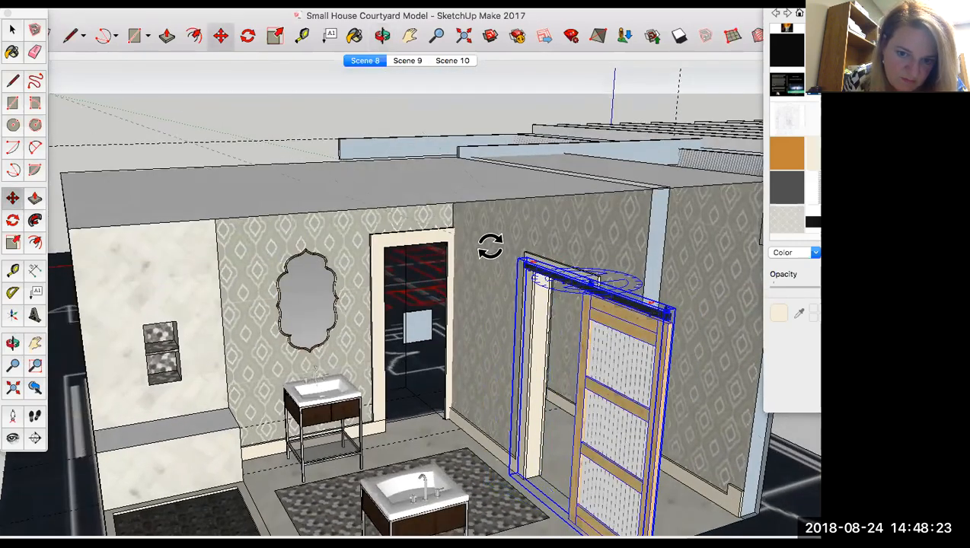
{"action": "left_click", "coordinate": [490, 246]}
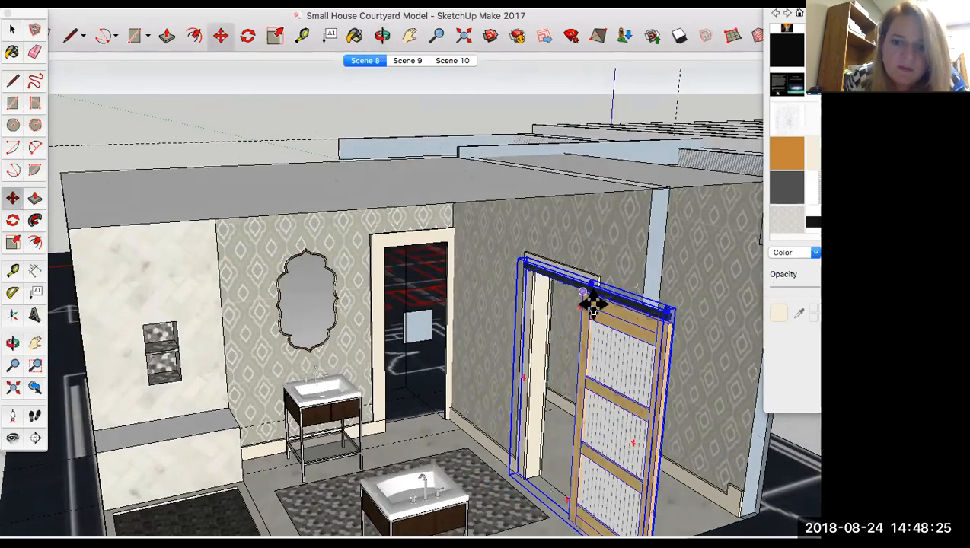
Try to move the barn door over the doorway, then align its lower corner with the opening.
{"action": "left_click", "coordinate": [592, 304]}
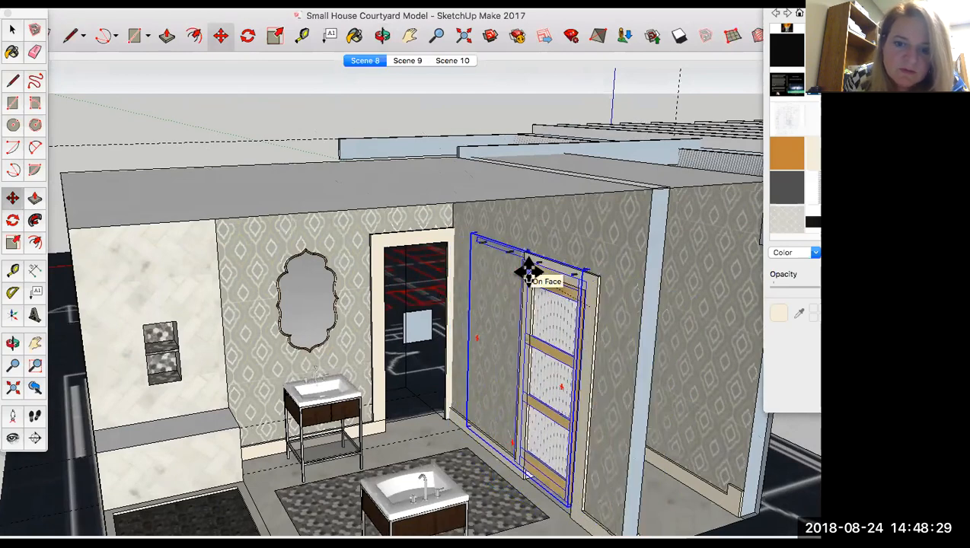
{"action": "left_click", "coordinate": [531, 271]}
{"action": "middle_click_drag", "start_coordinate": [620, 315], "coordinate": [634, 249]}
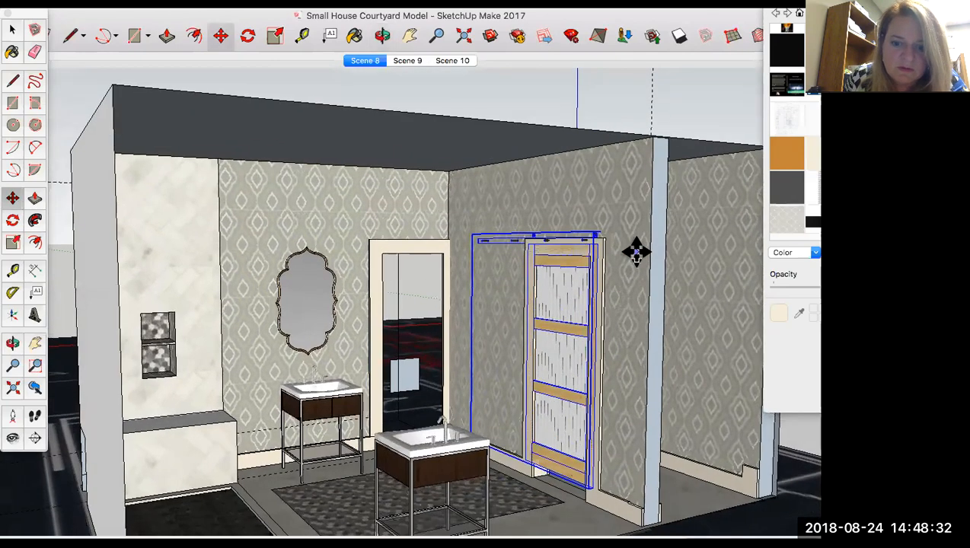
{"action": "left_click", "coordinate": [584, 489]}
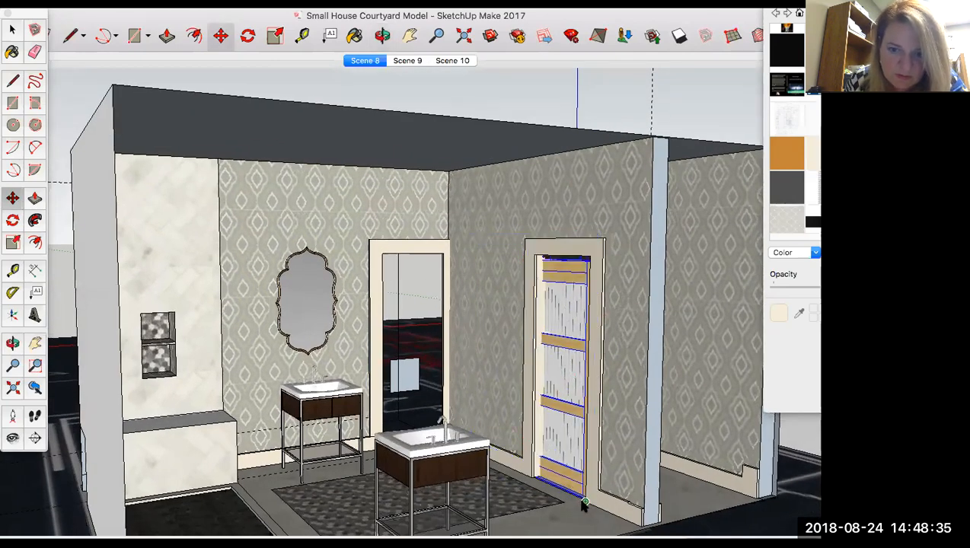
Undo the misplaced moves and reposition the barn door in front of the wall, covering the doorway.
{"action": "key", "text": "super+z"}
{"action": "key", "text": "super+z"}
{"action": "key", "text": "super+z"}
{"action": "key", "text": "super+z"}
{"action": "key", "text": "super+z"}
{"action": "key", "text": "super+z"}
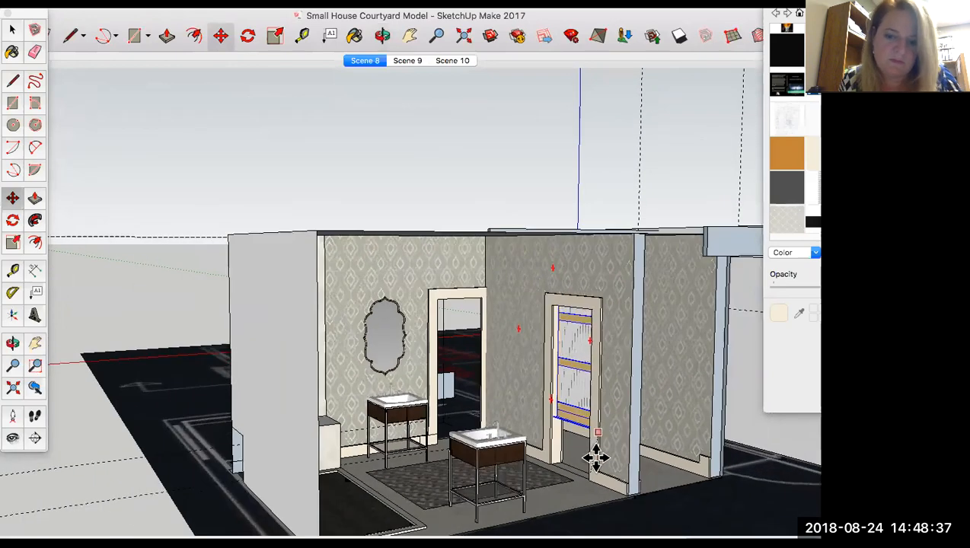
{"action": "key", "text": "super+z"}
{"action": "key", "text": "super+z"}
{"action": "left_click", "coordinate": [585, 482]}
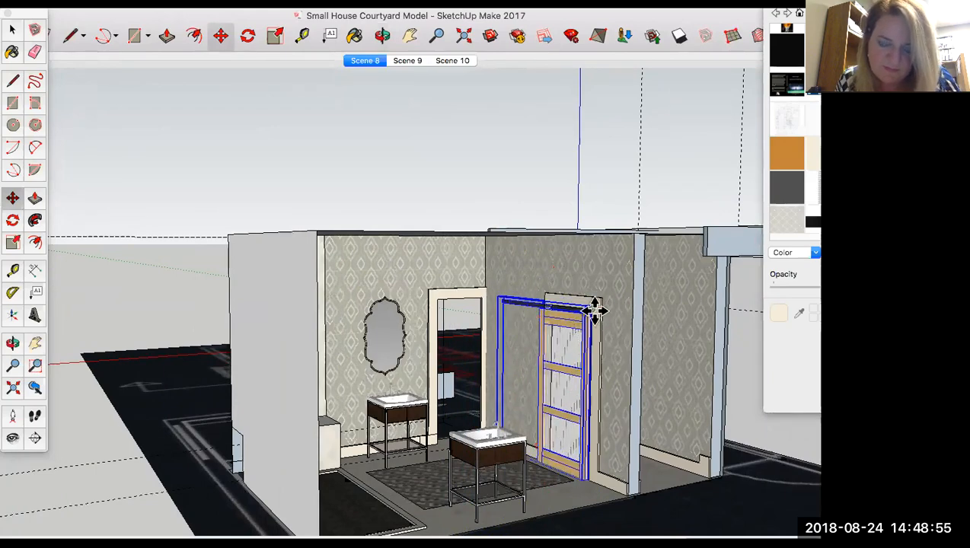
Scale the barn door about its opposite edge along red and blue so it stands slightly farther out from the casing.
{"action": "scroll", "coordinate": [595, 309], "scroll_direction": "up", "scroll_amount": 5}
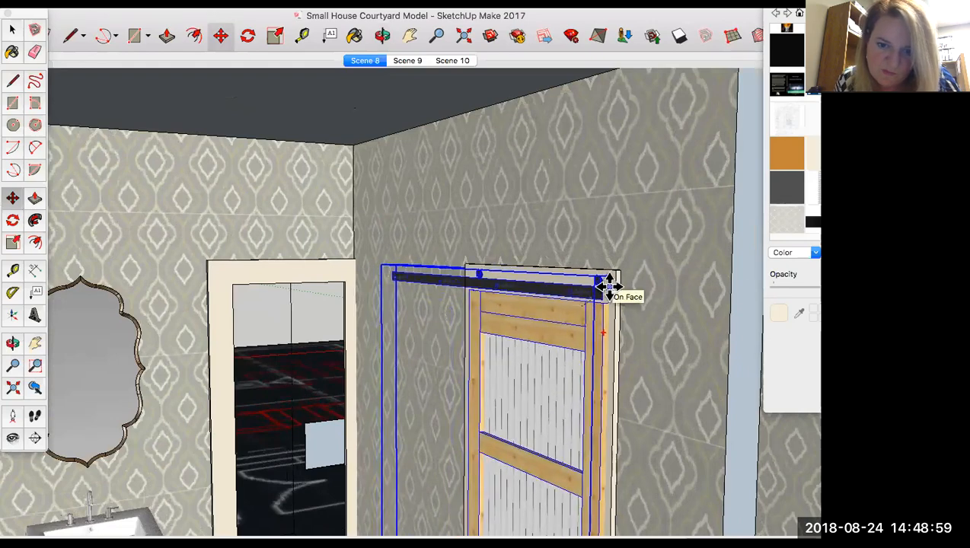
{"action": "scroll", "coordinate": [628, 283], "scroll_direction": "down", "scroll_amount": 3}
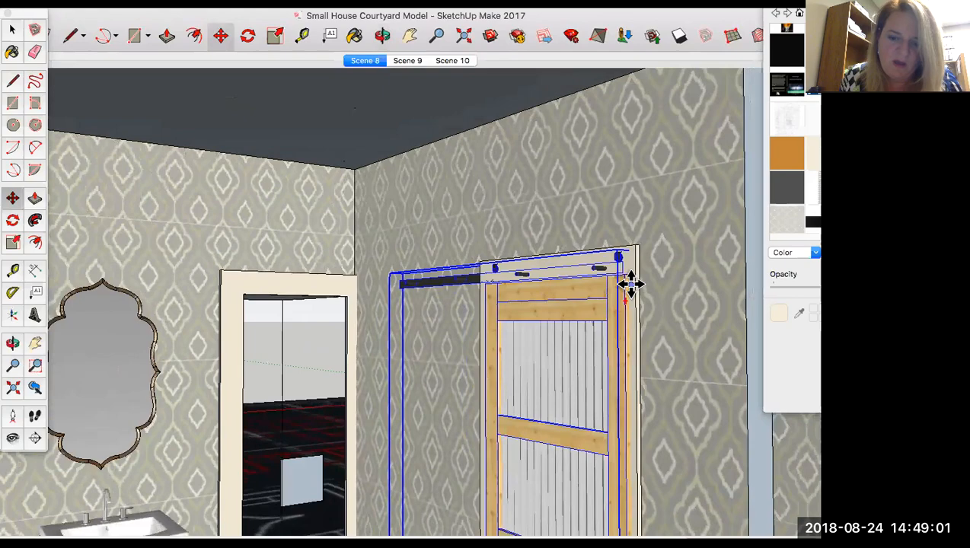
{"action": "scroll", "coordinate": [632, 285], "scroll_direction": "down", "scroll_amount": 3}
{"action": "middle_click_drag", "start_coordinate": [643, 327], "coordinate": [617, 226]}
{"action": "middle_click_drag", "start_coordinate": [617, 284], "coordinate": [632, 329]}
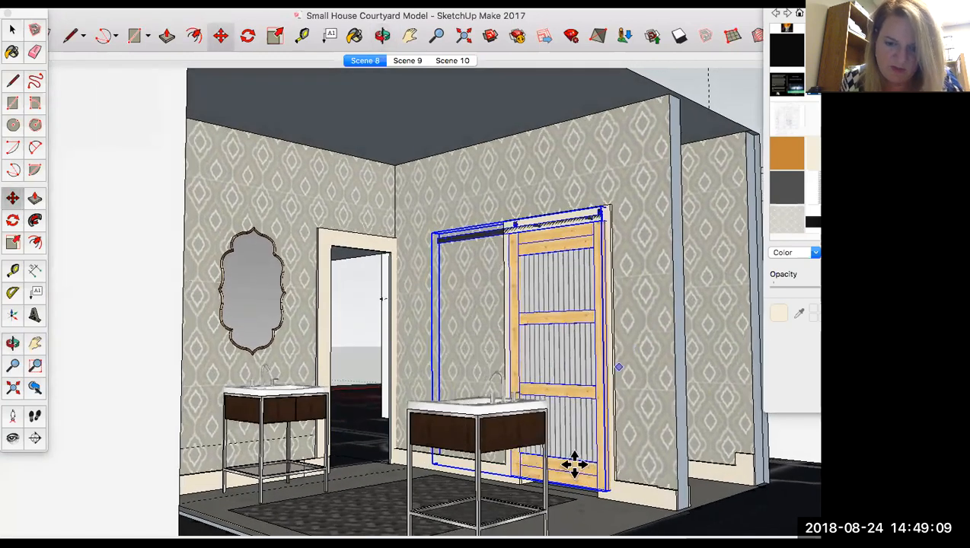
{"action": "left_click", "coordinate": [275, 36]}
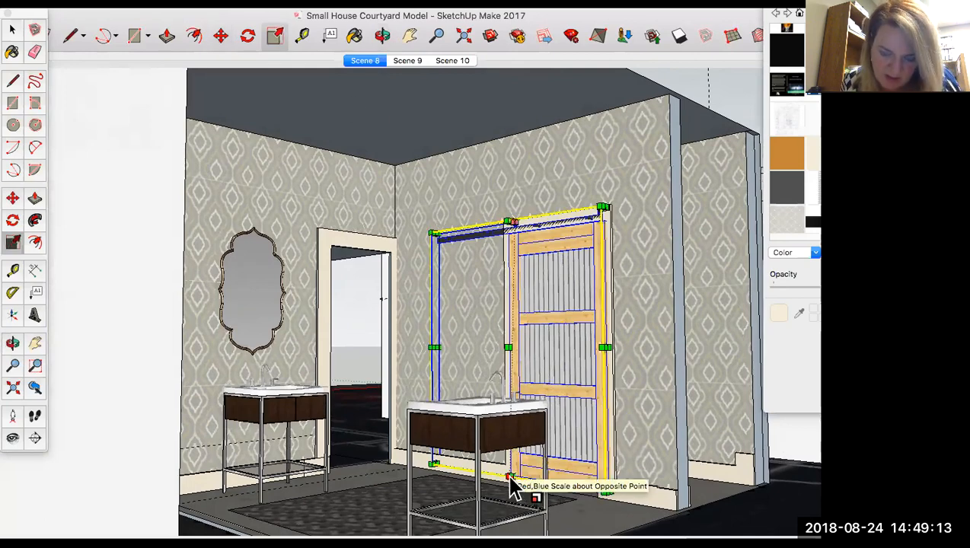
{"action": "left_click_drag", "start_coordinate": [510, 478], "coordinate": [508, 489]}
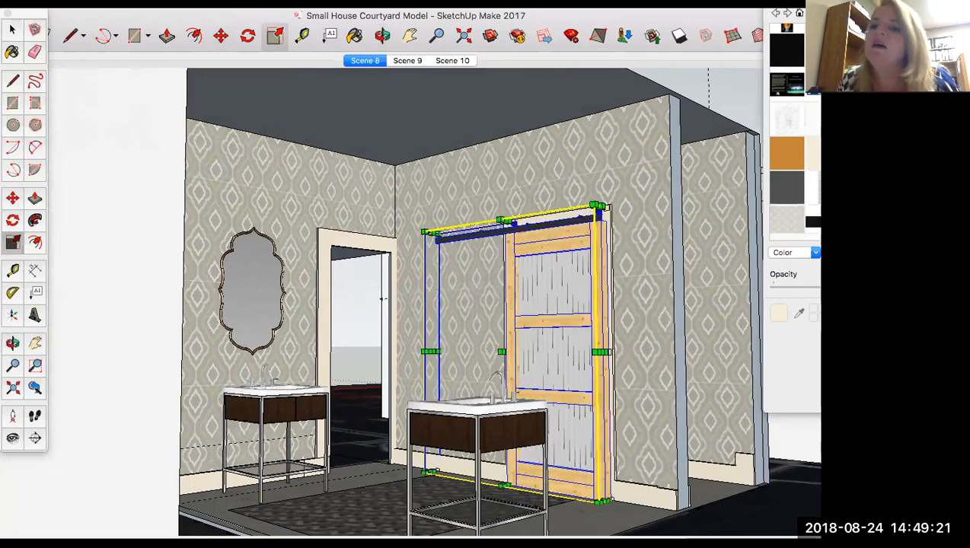
Look through the model's materials and sample the dark brown wood from the front vanity's drawer.
{"action": "scroll", "coordinate": [790, 137], "scroll_direction": "down", "scroll_amount": 10}
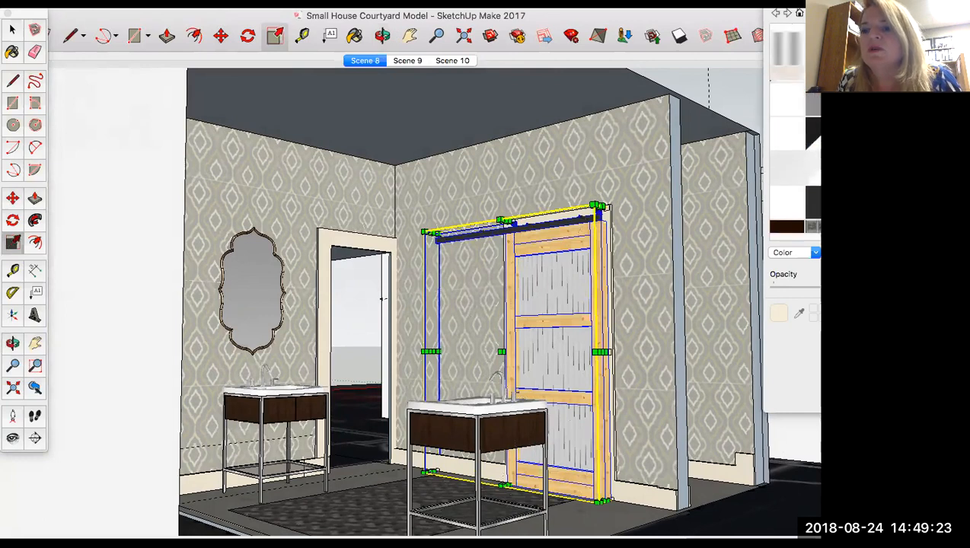
{"action": "scroll", "coordinate": [790, 137], "scroll_direction": "down", "scroll_amount": 8}
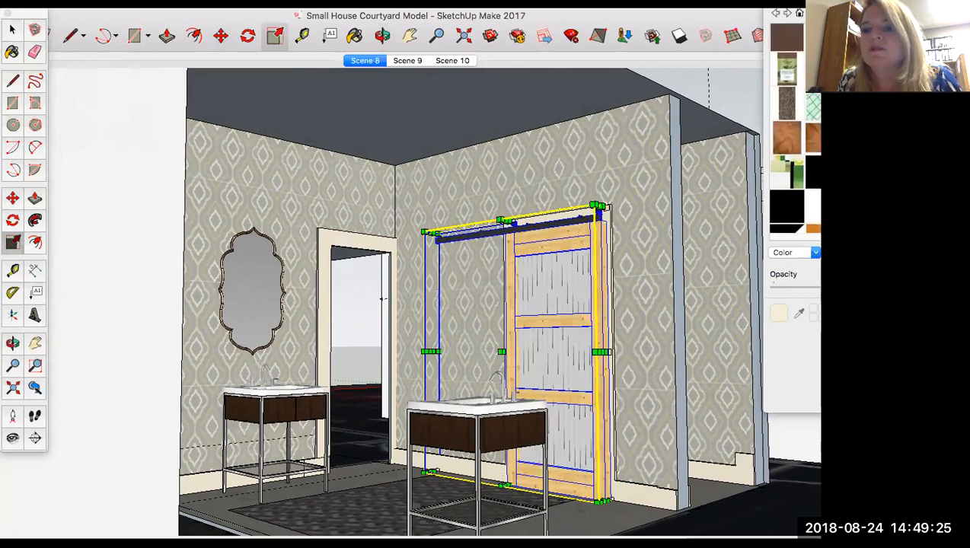
{"action": "scroll", "coordinate": [790, 137], "scroll_direction": "up", "scroll_amount": 3}
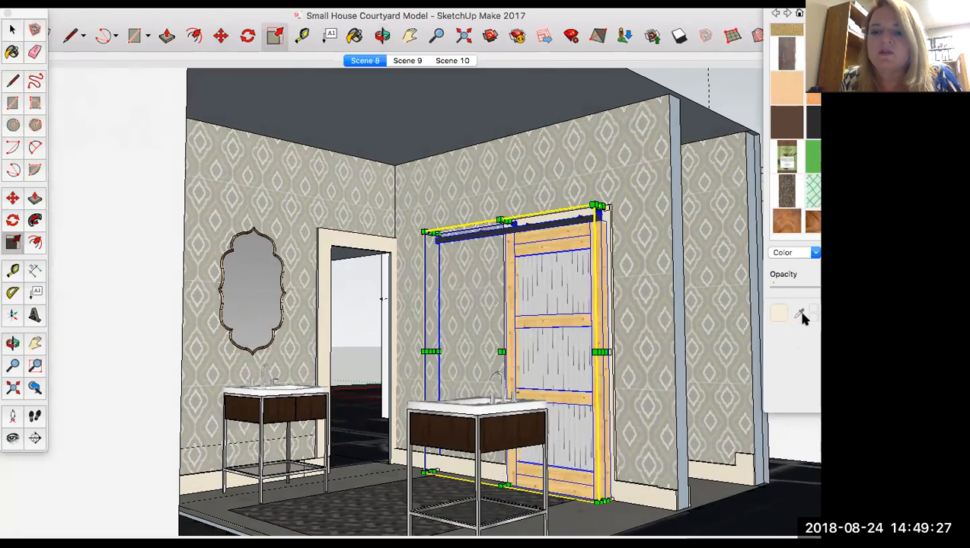
{"action": "left_click", "coordinate": [799, 314]}
{"action": "left_click", "coordinate": [520, 441]}
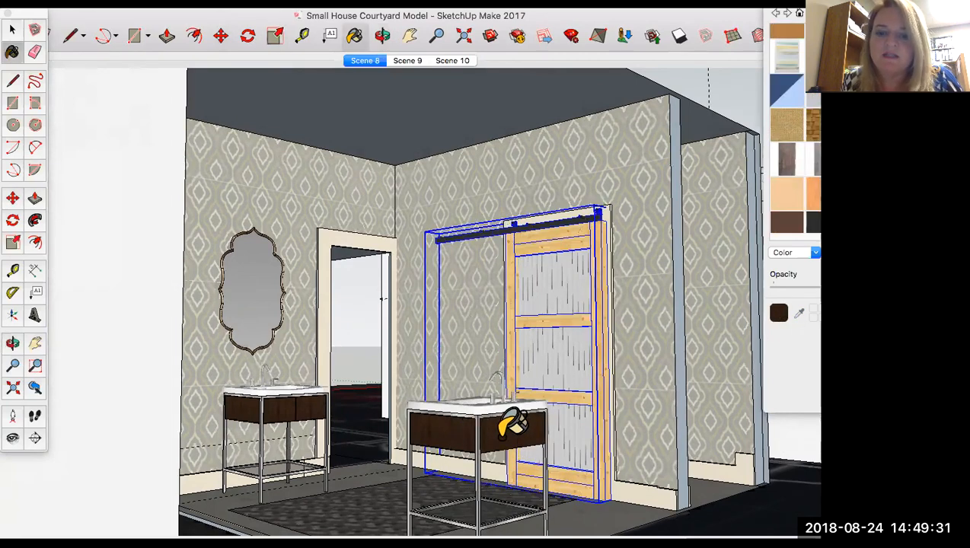
{"action": "left_click", "coordinate": [799, 312]}
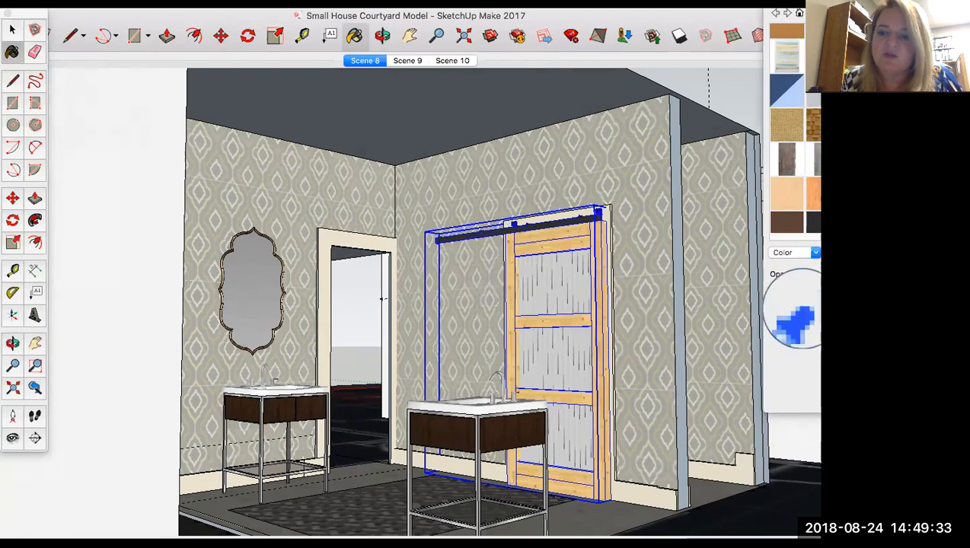
{"action": "left_click", "coordinate": [507, 439]}
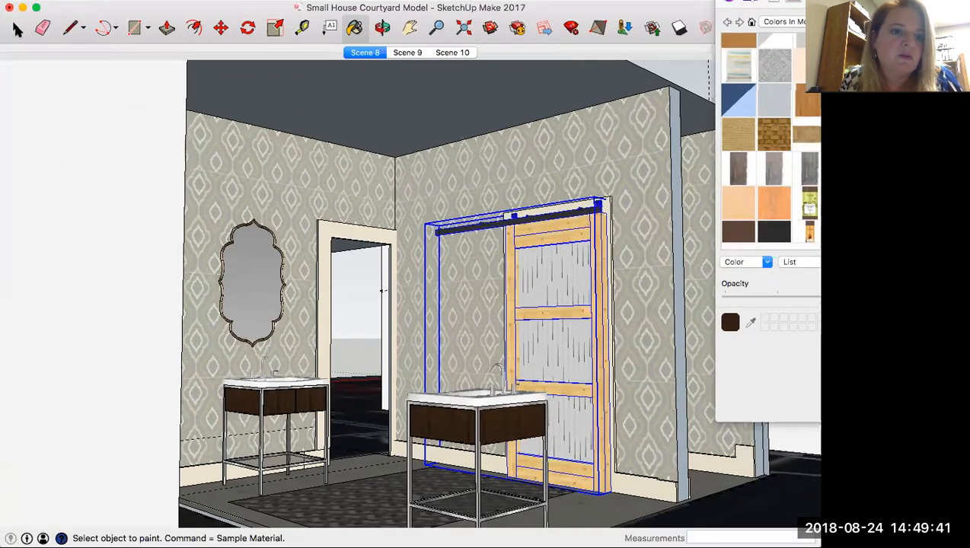
Open the barn door's nested groups down to its inner horizontal rails and paint them with the sampled dark brown wood.
{"action": "left_click", "coordinate": [16, 29]}
{"action": "double_click", "coordinate": [524, 225]}
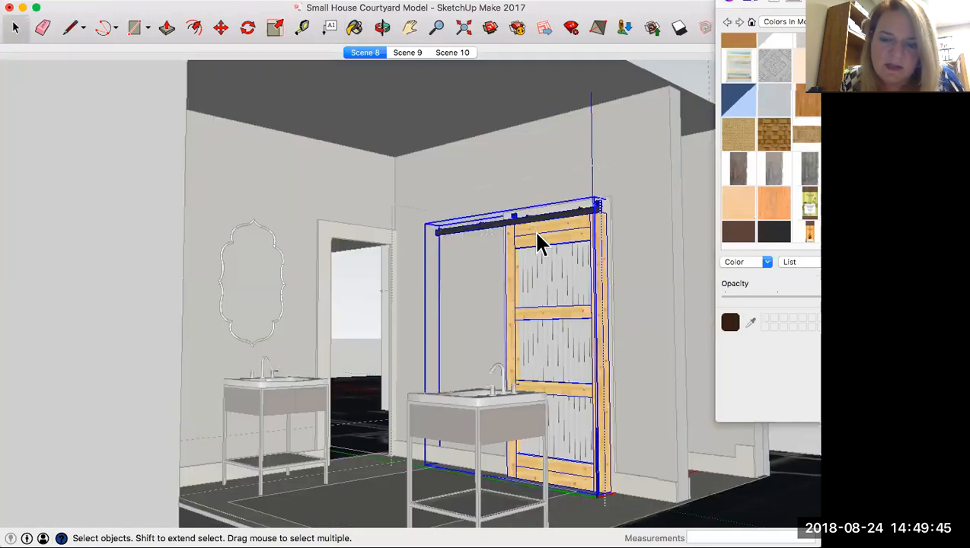
{"action": "double_click", "coordinate": [538, 242]}
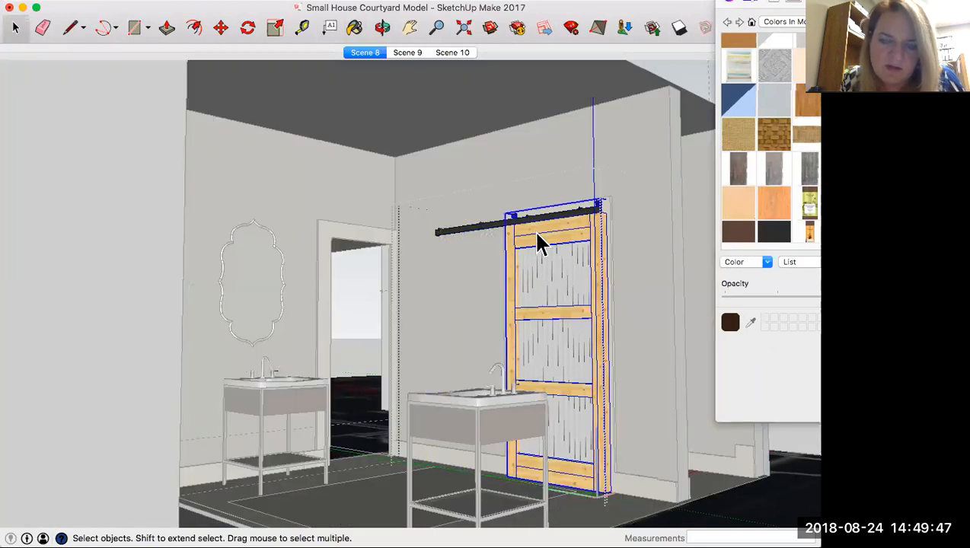
{"action": "scroll", "coordinate": [539, 242], "scroll_direction": "up", "scroll_amount": 5}
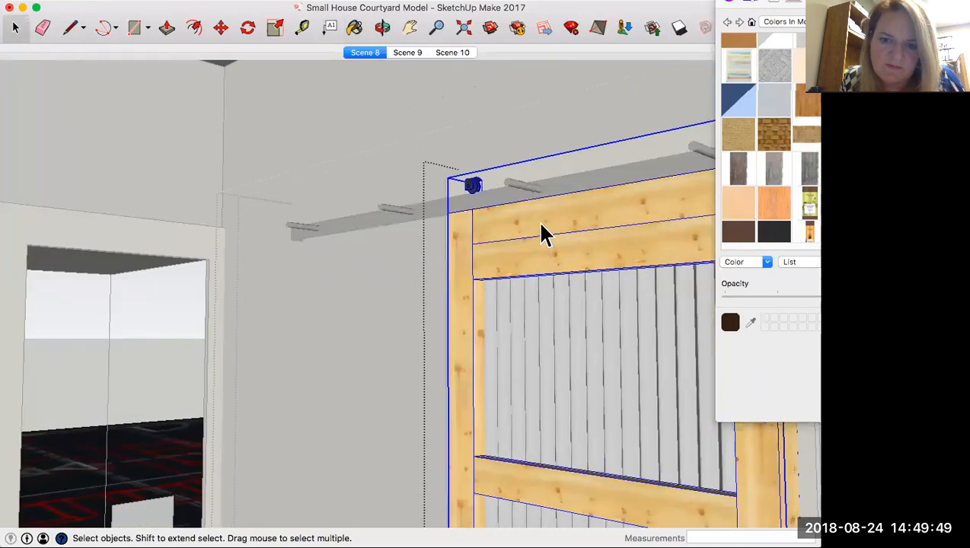
{"action": "left_click", "coordinate": [543, 235]}
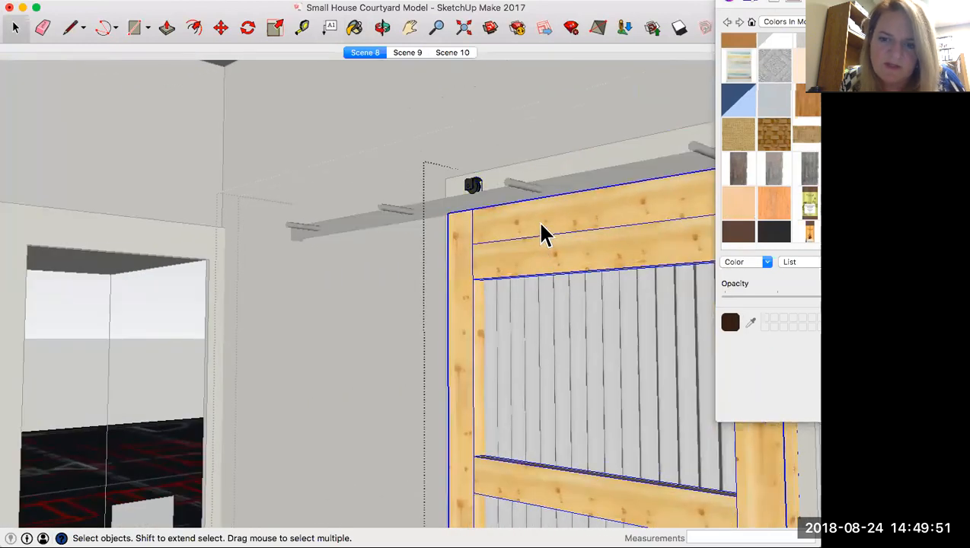
{"action": "double_click", "coordinate": [540, 233]}
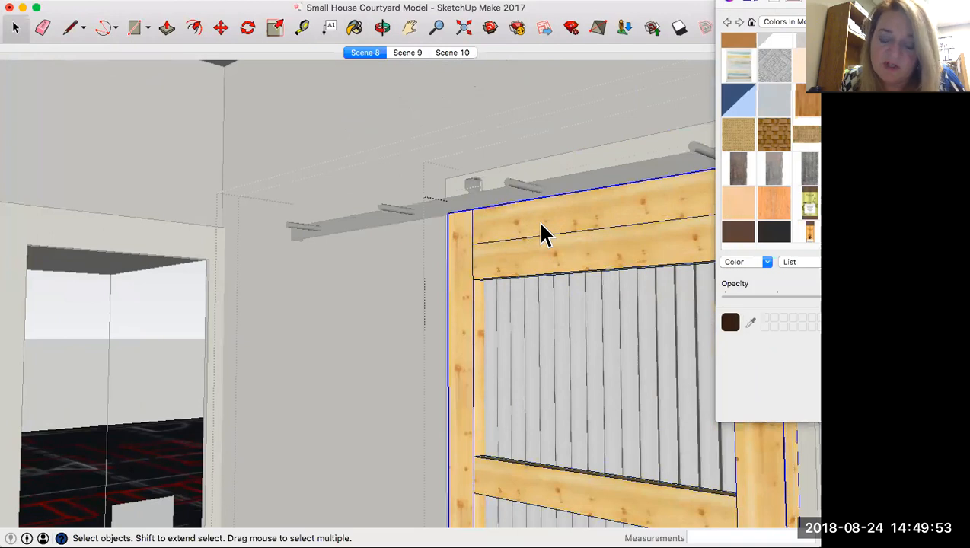
{"action": "double_click", "coordinate": [522, 266]}
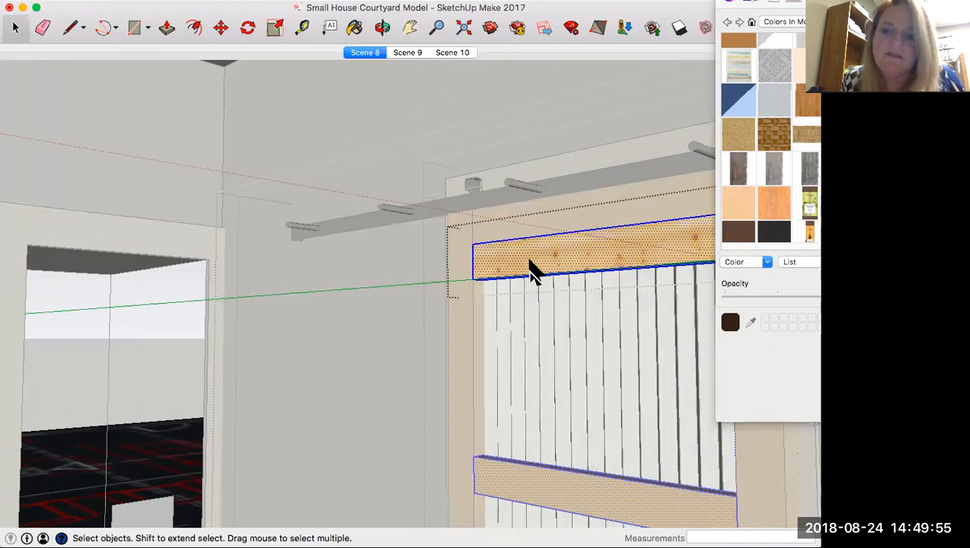
{"action": "left_click", "coordinate": [354, 28]}
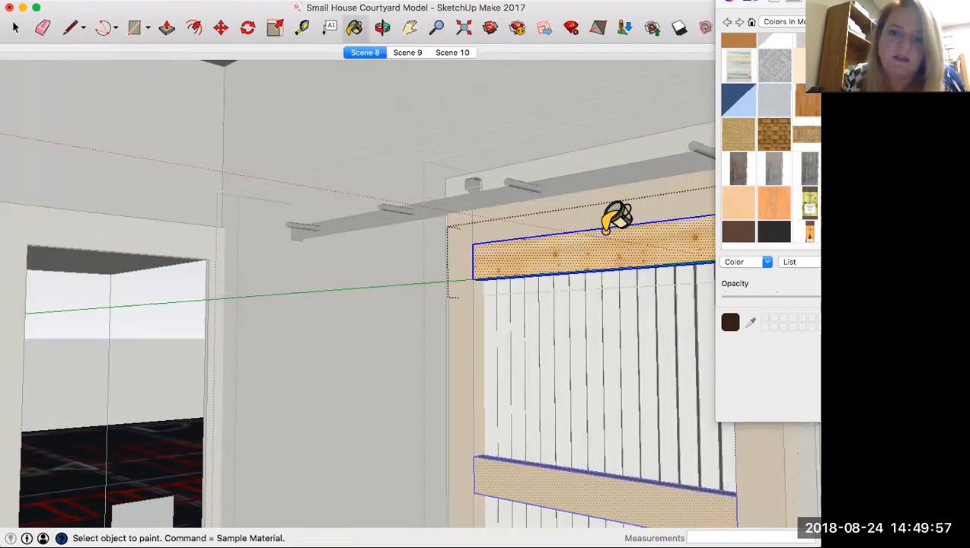
{"action": "left_click", "coordinate": [602, 239]}
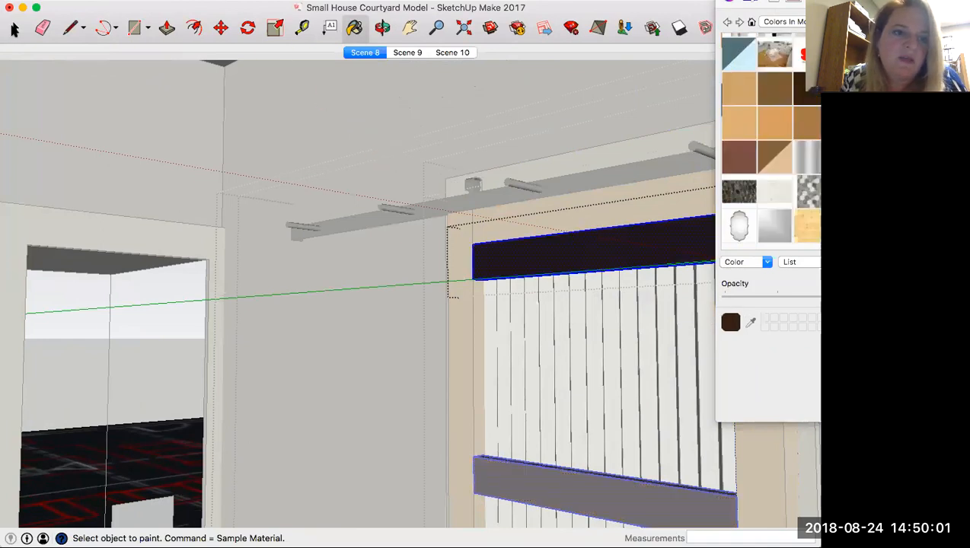
Leave the inner rail and paint the barn door's outer frame with the same dark brown wood.
{"action": "left_click", "coordinate": [13, 29]}
{"action": "left_click", "coordinate": [457, 310]}
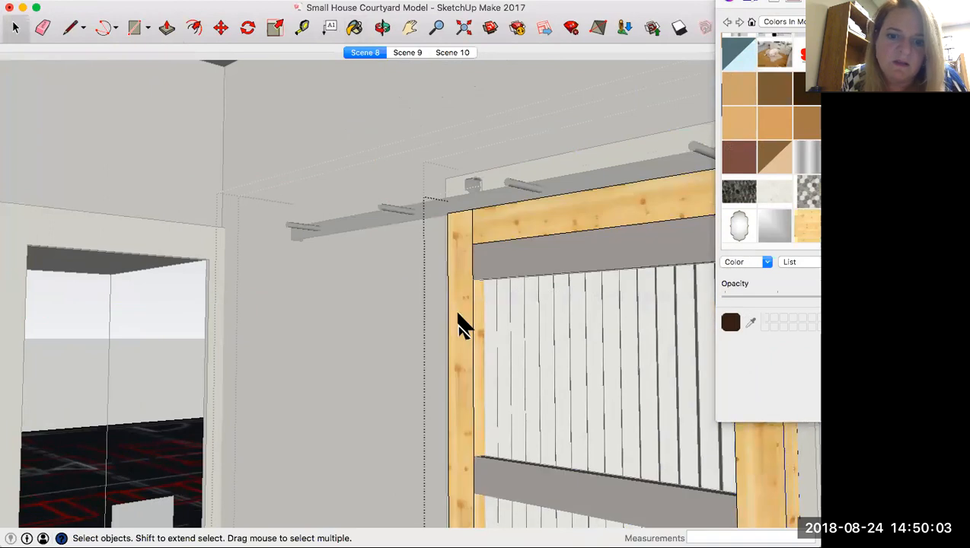
{"action": "left_click", "coordinate": [356, 29]}
{"action": "left_click", "coordinate": [462, 228]}
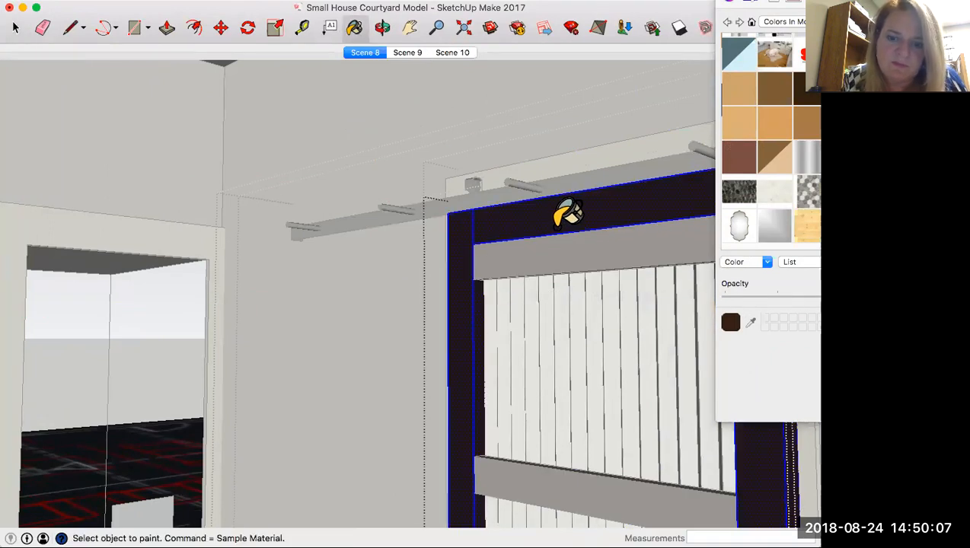
{"action": "scroll", "coordinate": [567, 215], "scroll_direction": "down", "scroll_amount": 3}
{"action": "mouse_move", "coordinate": [616, 260]}
{"action": "middle_mouse_down"}
{"action": "mouse_move", "coordinate": [685, 258]}
{"action": "mouse_move", "coordinate": [676, 259]}
{"action": "middle_mouse_up"}
{"action": "scroll", "coordinate": [675, 259], "scroll_direction": "down", "scroll_amount": 2}
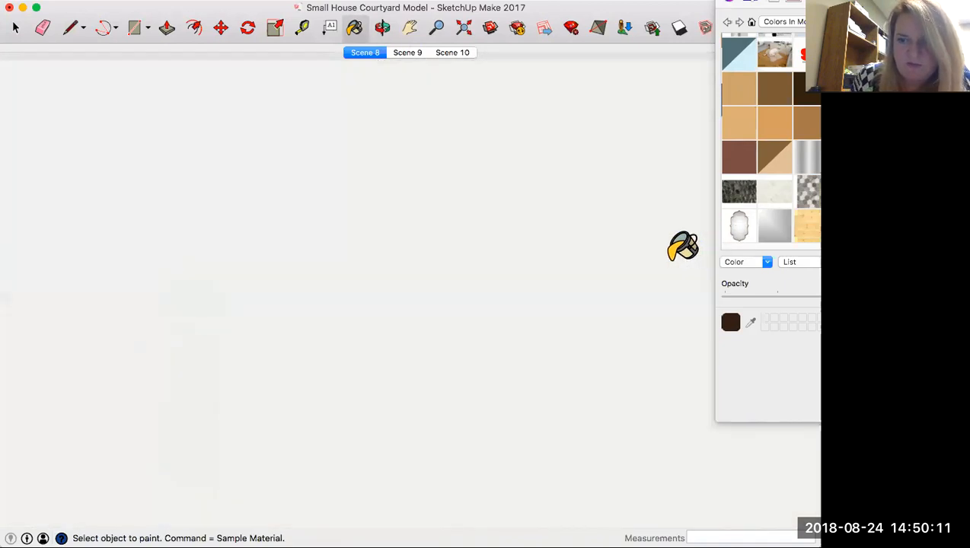
{"action": "scroll", "coordinate": [683, 245], "scroll_direction": "down", "scroll_amount": 3}
{"action": "middle_click_drag", "start_coordinate": [602, 288], "coordinate": [475, 37]}
{"action": "middle_click_drag", "start_coordinate": [535, 227], "coordinate": [543, 297]}
{"action": "scroll", "coordinate": [542, 298], "scroll_direction": "down", "scroll_amount": 2}
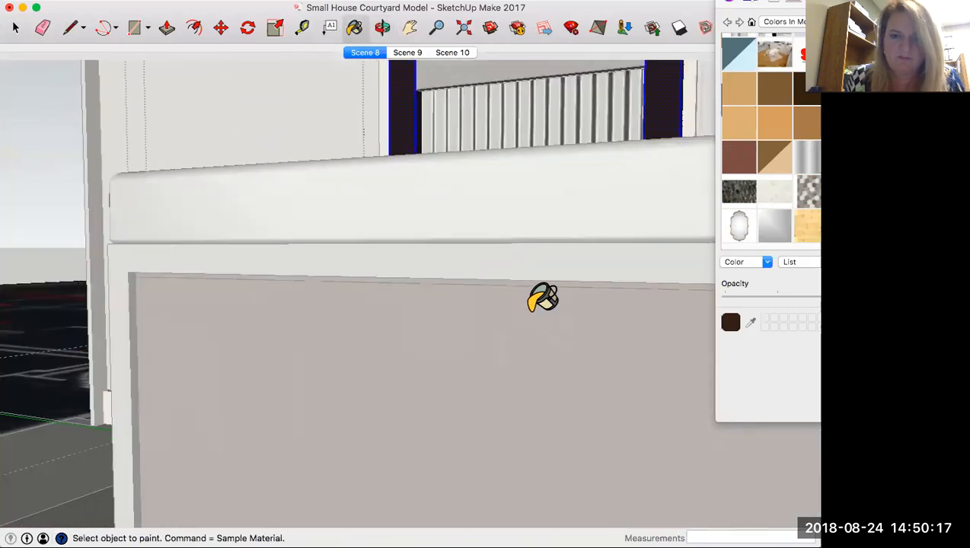
Leave the barn door's nested groups and return to the full bathroom model.
{"action": "scroll", "coordinate": [542, 298], "scroll_direction": "down", "scroll_amount": 4}
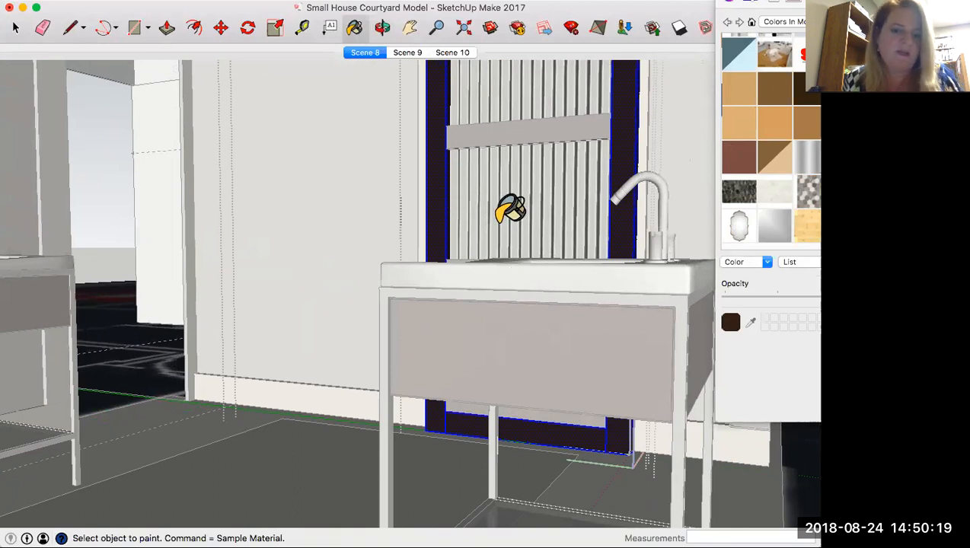
{"action": "left_click", "coordinate": [13, 30]}
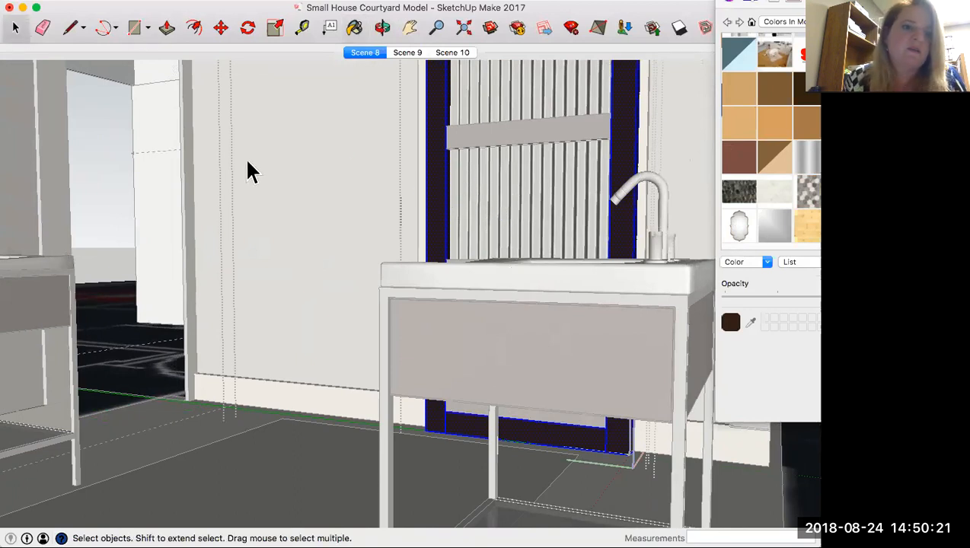
{"action": "left_click", "coordinate": [276, 188]}
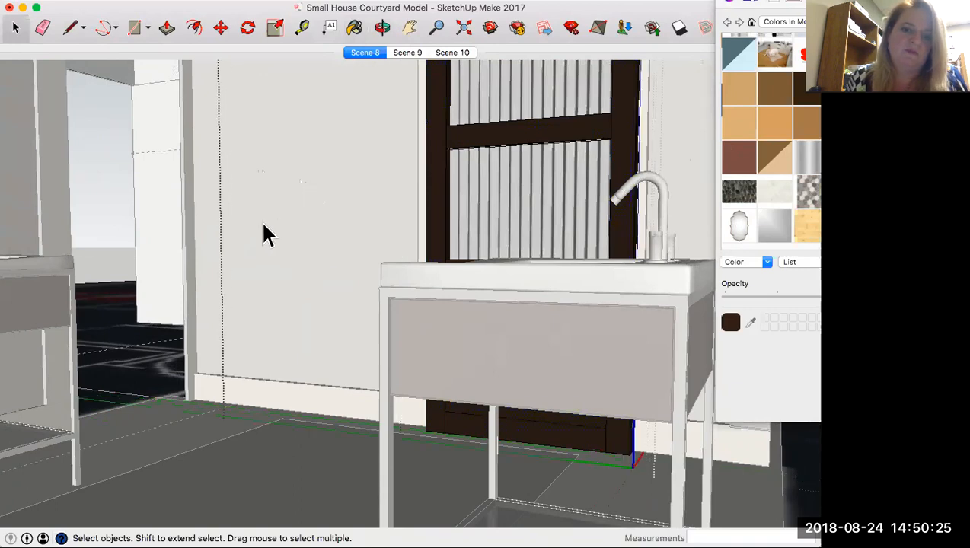
{"action": "key", "text": "alt+5"}
Place a horizontal guide line across the vanity wall at the mirror's mid-height, measured up from the baseboard.
{"action": "middle_click_drag", "start_coordinate": [381, 156], "coordinate": [312, 240]}
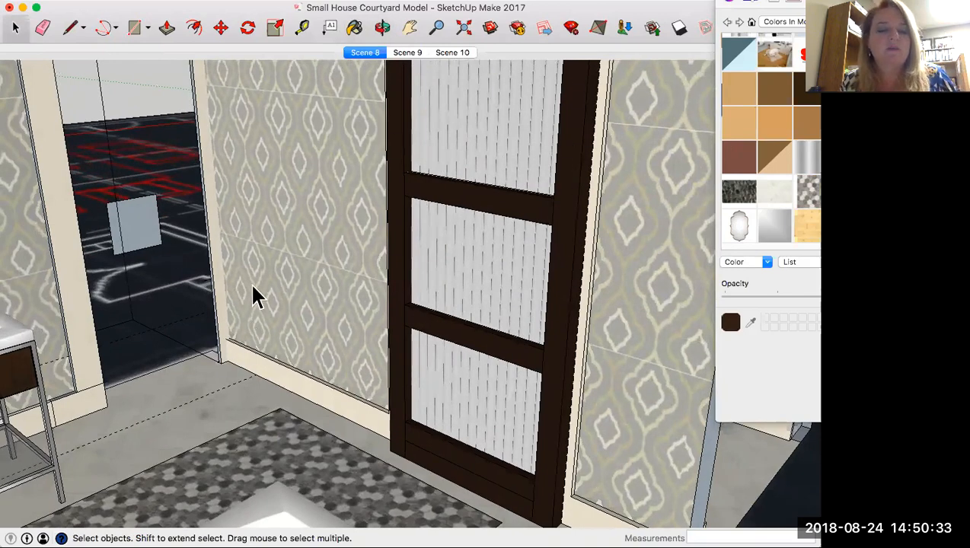
{"action": "middle_click_drag", "start_coordinate": [297, 217], "coordinate": [417, 174]}
{"action": "middle_click_drag", "start_coordinate": [385, 243], "coordinate": [336, 282]}
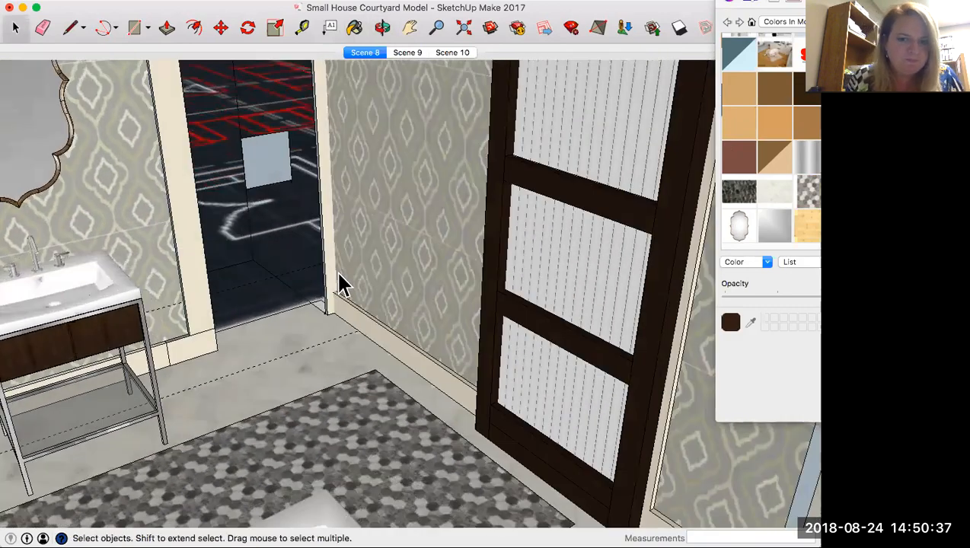
{"action": "scroll", "coordinate": [340, 283], "scroll_direction": "down", "scroll_amount": 4}
{"action": "middle_click_drag", "start_coordinate": [342, 231], "coordinate": [297, 270]}
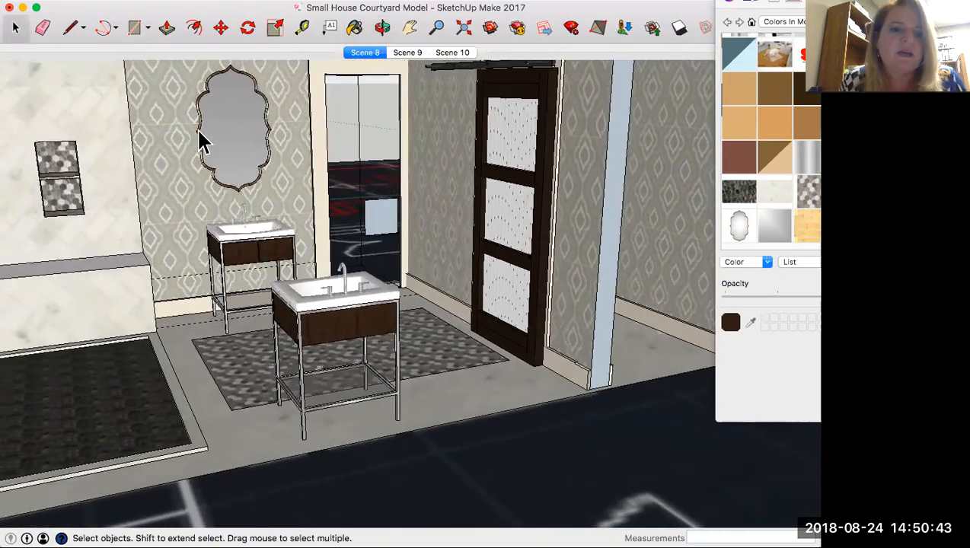
{"action": "left_click", "coordinate": [302, 27]}
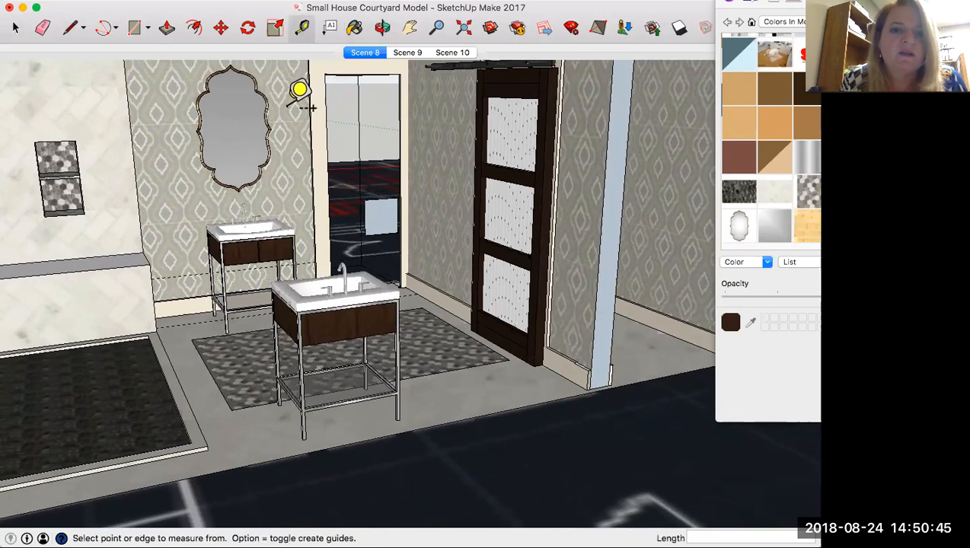
{"action": "left_click", "coordinate": [209, 310]}
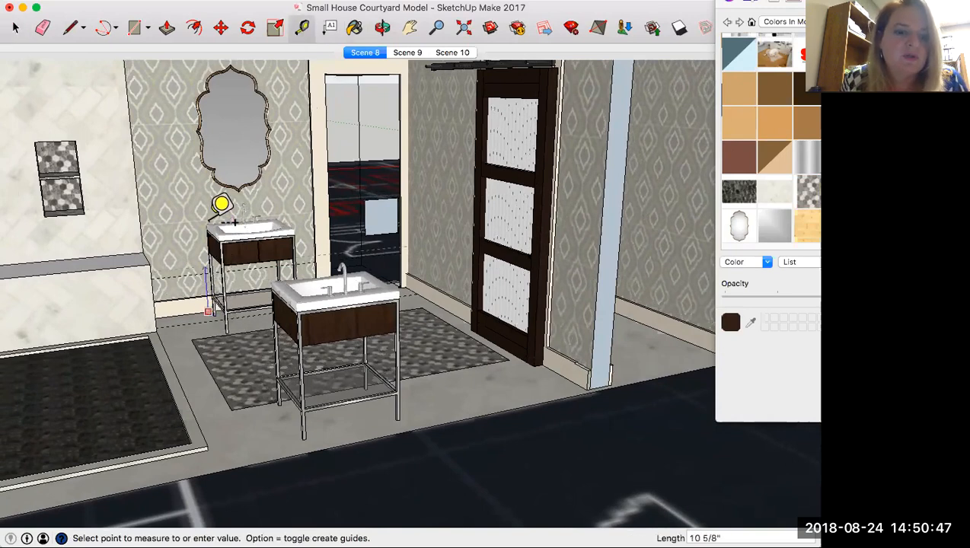
{"action": "left_click", "coordinate": [198, 131]}
Try a guide point 12 inches out from the mirror edge nearest the doorway, and undo it.
{"action": "middle_click_drag", "start_coordinate": [297, 134], "coordinate": [263, 112]}
{"action": "left_click", "coordinate": [242, 133]}
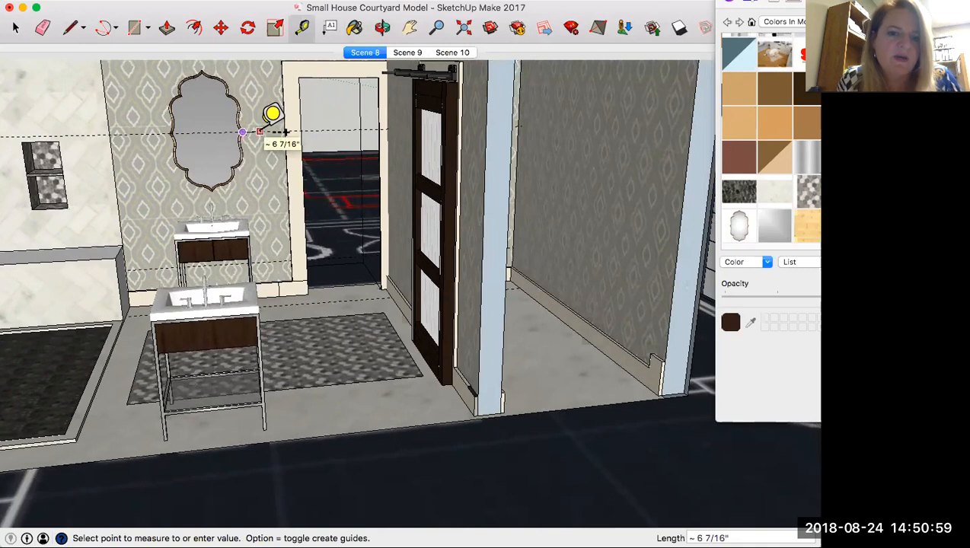
{"action": "key", "text": "Return"}
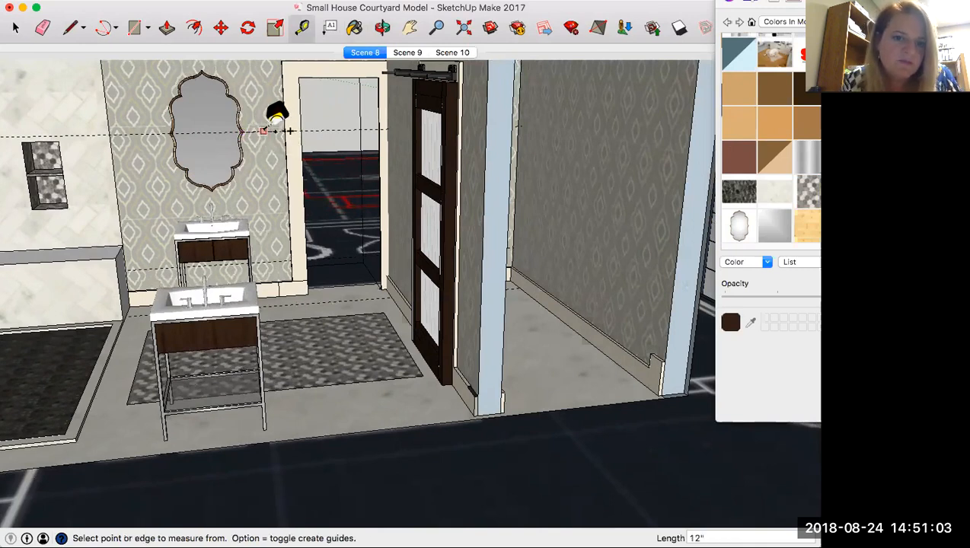
{"action": "left_click", "coordinate": [80, 0]}
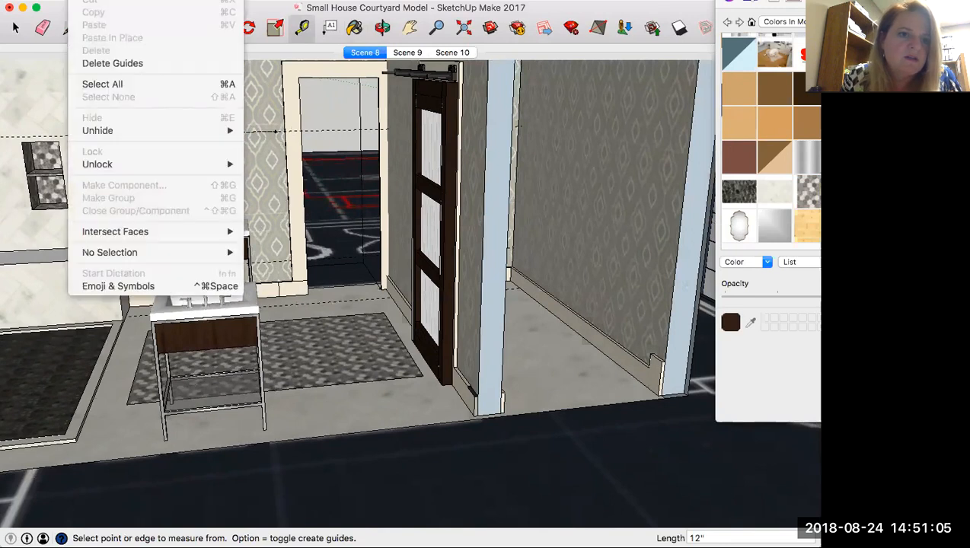
{"action": "left_click", "coordinate": [99, 0]}
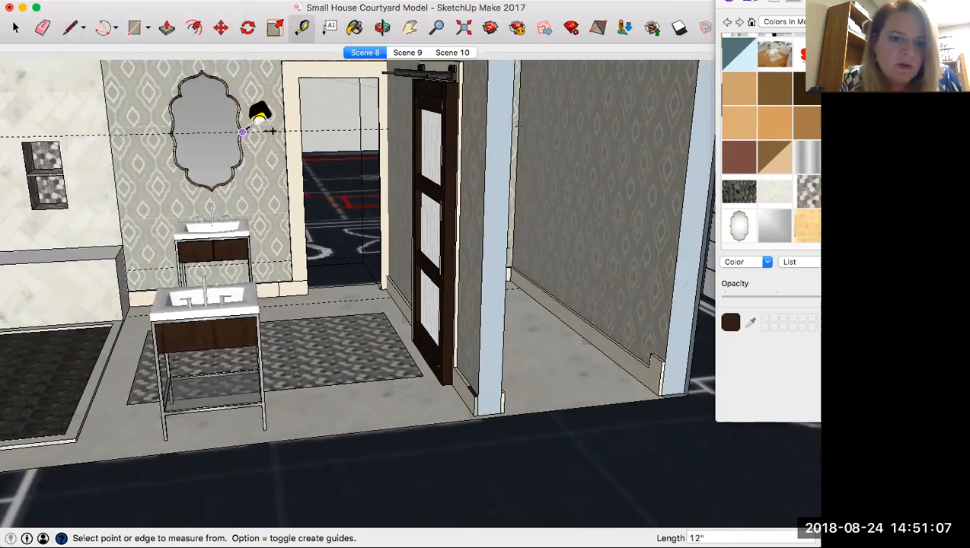
Place a guide point 8 inches out from each side of the mirror, level with its mid-height.
{"action": "left_click", "coordinate": [243, 132]}
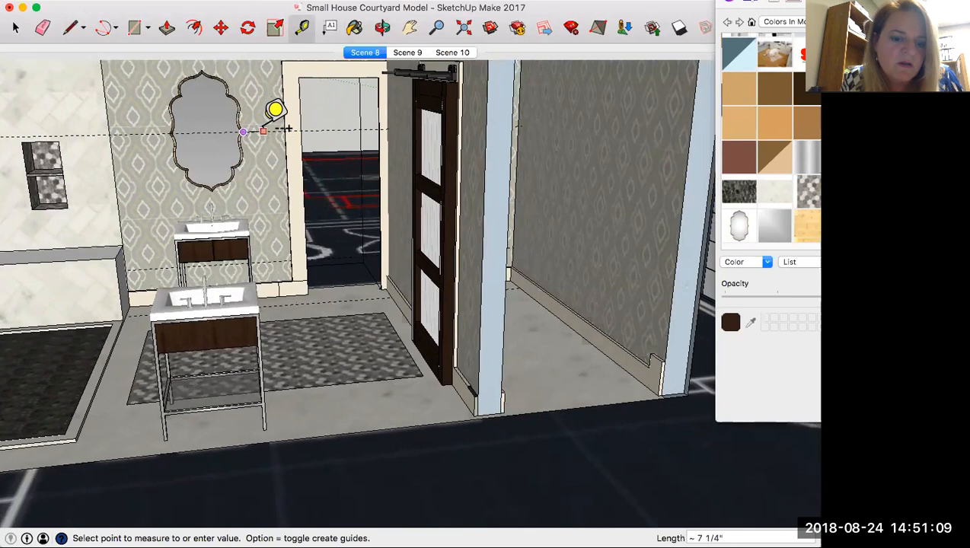
{"action": "left_click", "coordinate": [288, 130]}
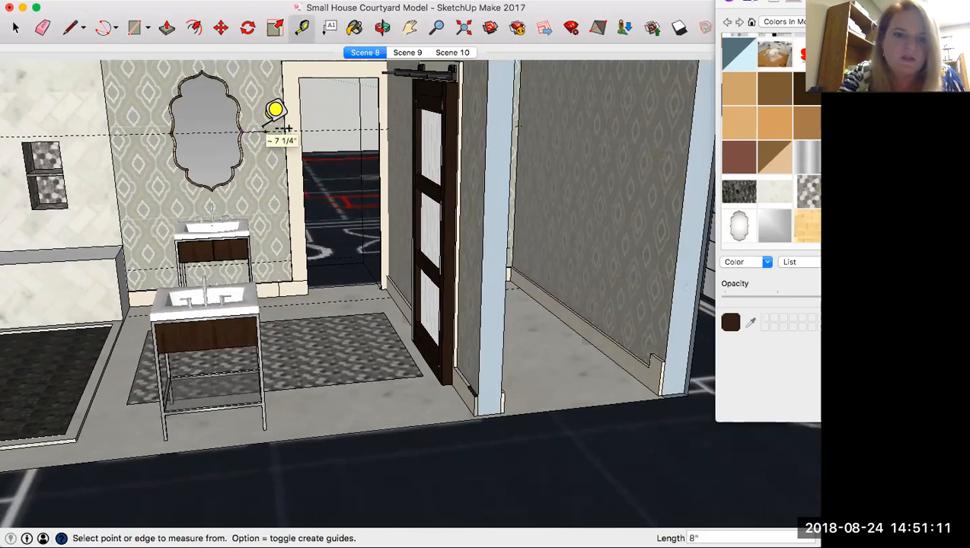
{"action": "left_click", "coordinate": [170, 133]}
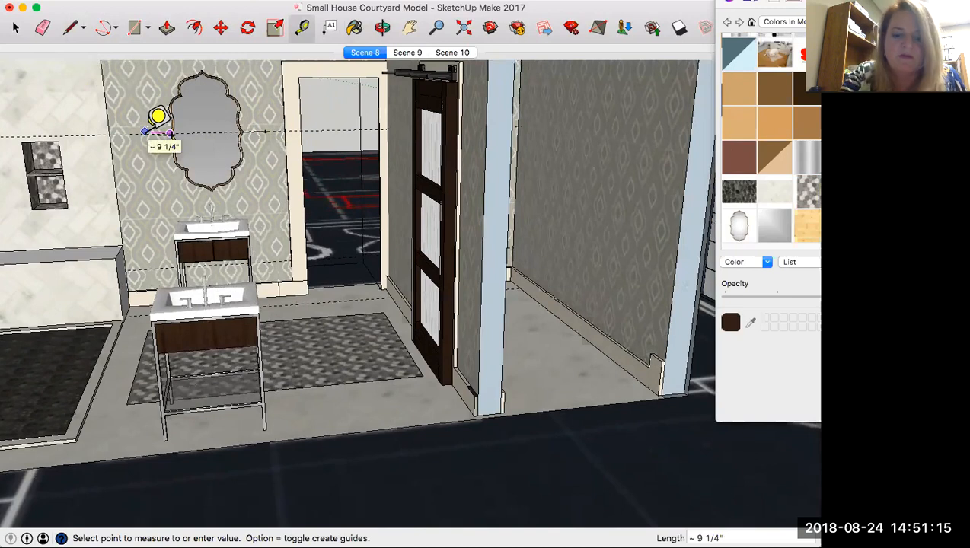
{"action": "left_click", "coordinate": [157, 116]}
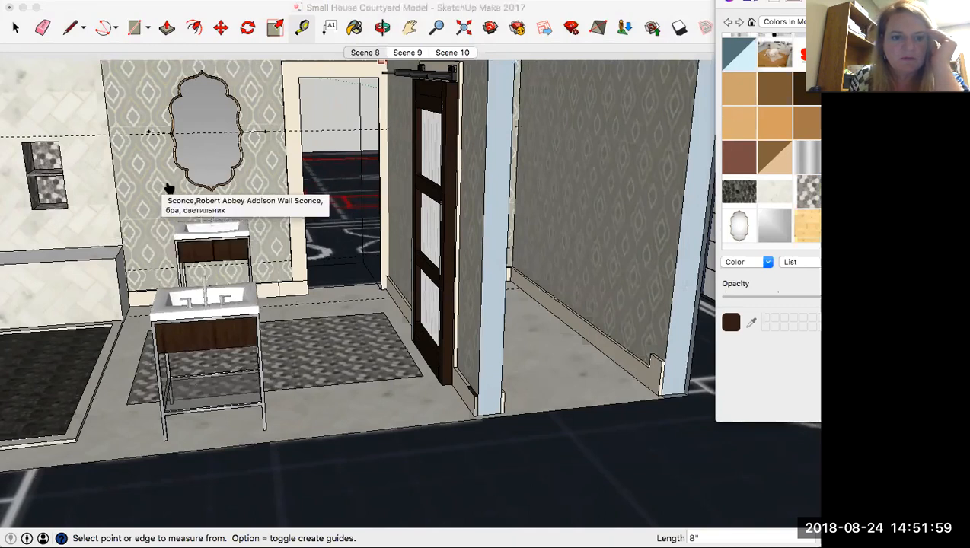
Bring in the Robert Abbey Addison Wall Sconce model and place it on the bathroom's mosaic floor area.
{"action": "left_click", "coordinate": [220, 210]}
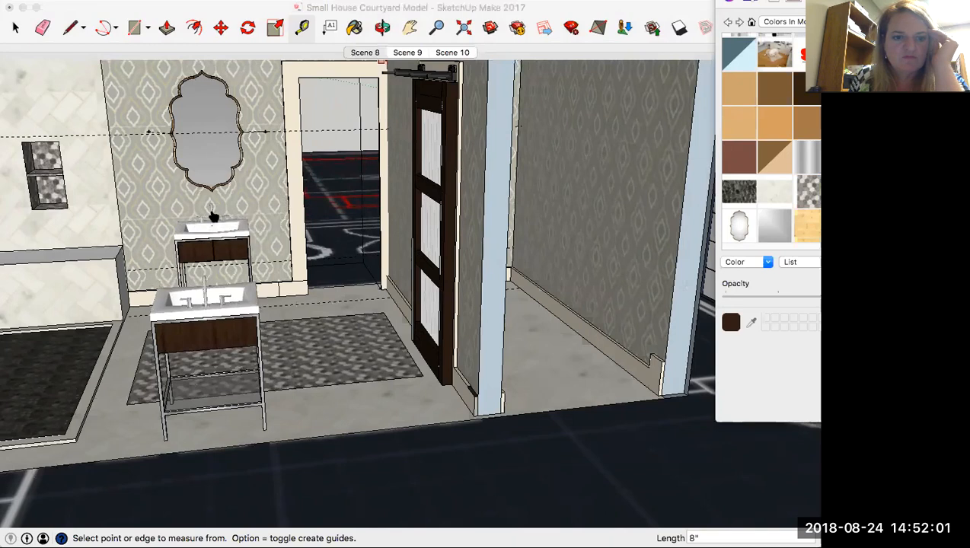
{"action": "left_click", "coordinate": [538, 154]}
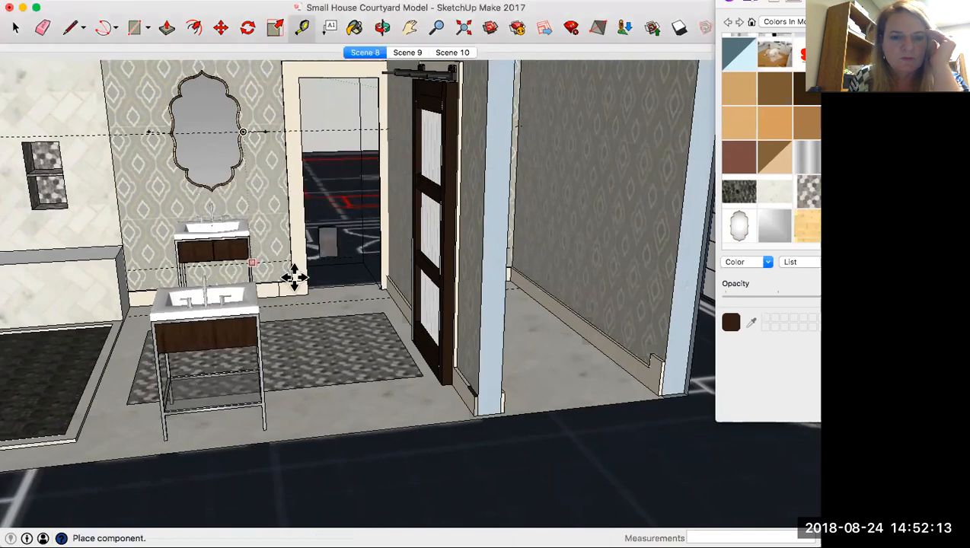
{"action": "left_click", "coordinate": [272, 356]}
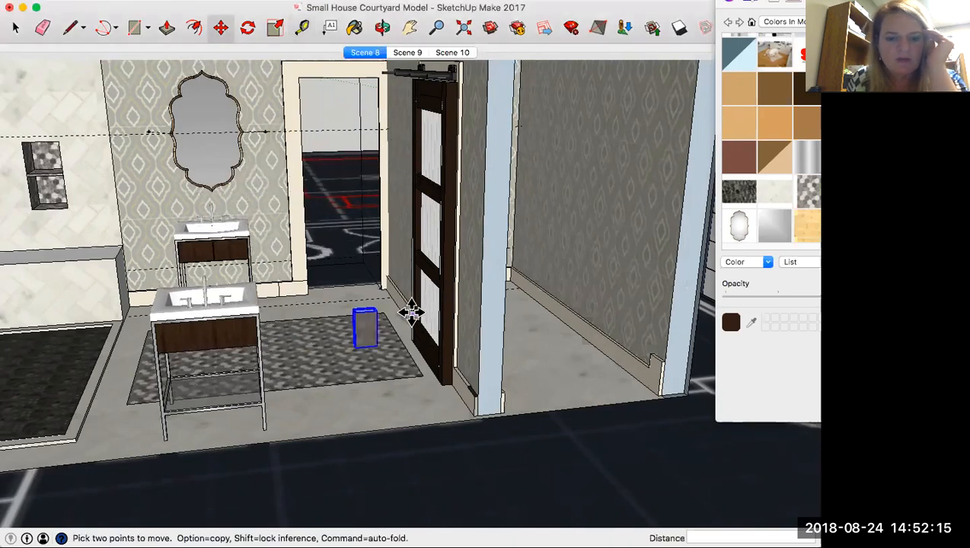
Rotate the sconce about its vertical axis so its lattice front faces into the room.
{"action": "mouse_move", "coordinate": [381, 325]}
{"action": "middle_mouse_down"}
{"action": "mouse_move", "coordinate": [375, 381]}
{"action": "mouse_move", "coordinate": [364, 331]}
{"action": "middle_mouse_up"}
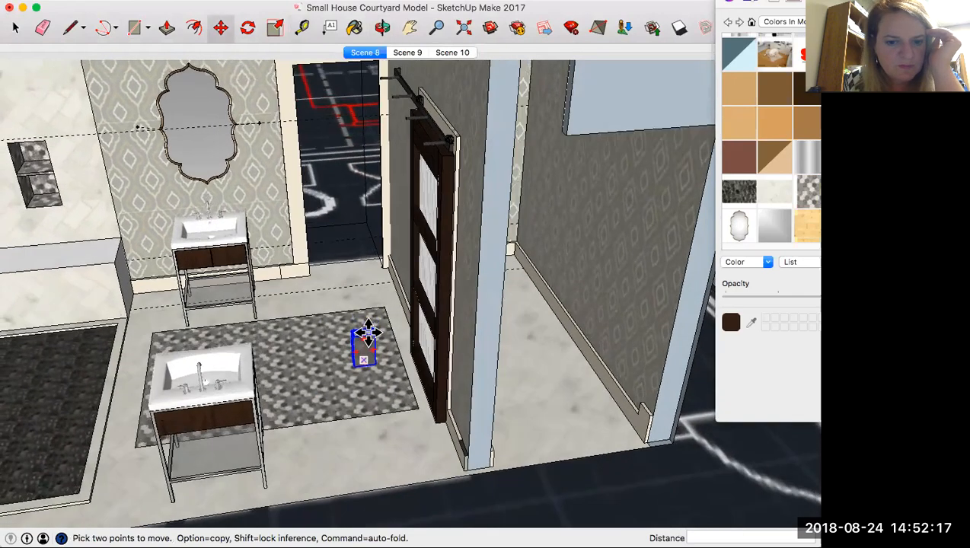
{"action": "key", "text": "q"}
{"action": "left_click", "coordinate": [365, 332]}
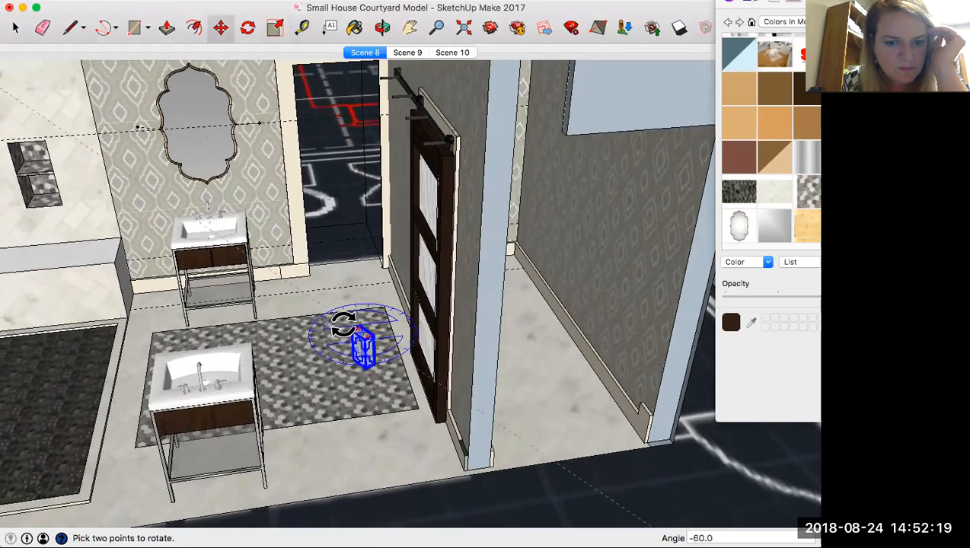
{"action": "key", "text": "m"}
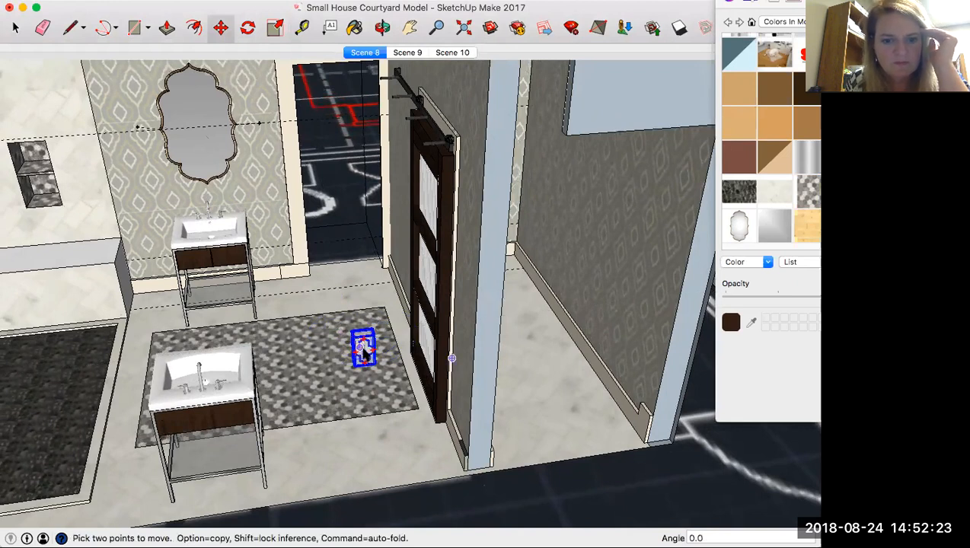
{"action": "key", "text": "q"}
{"action": "key", "text": "m"}
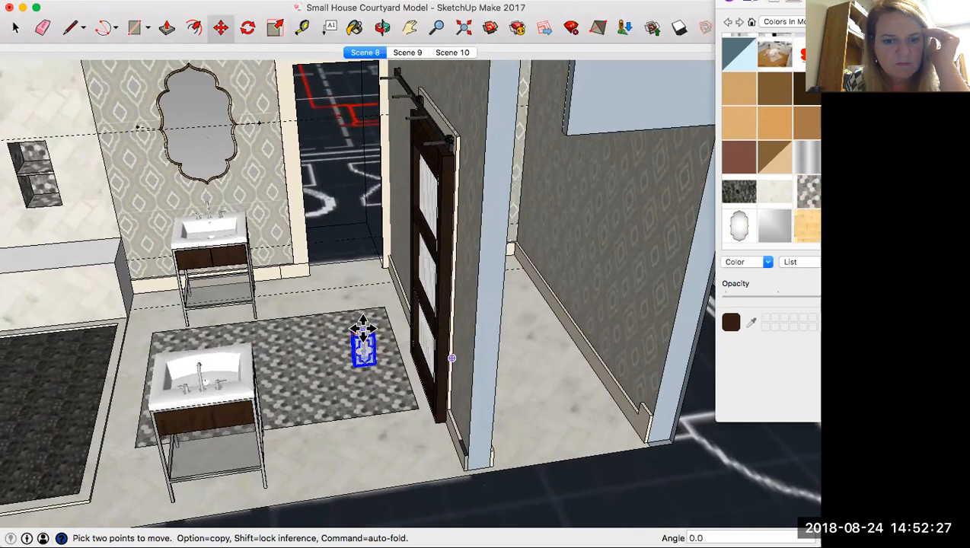
Move the sconce onto the vanity wall at the guide point between the mirror and the doorway.
{"action": "left_click", "coordinate": [363, 333]}
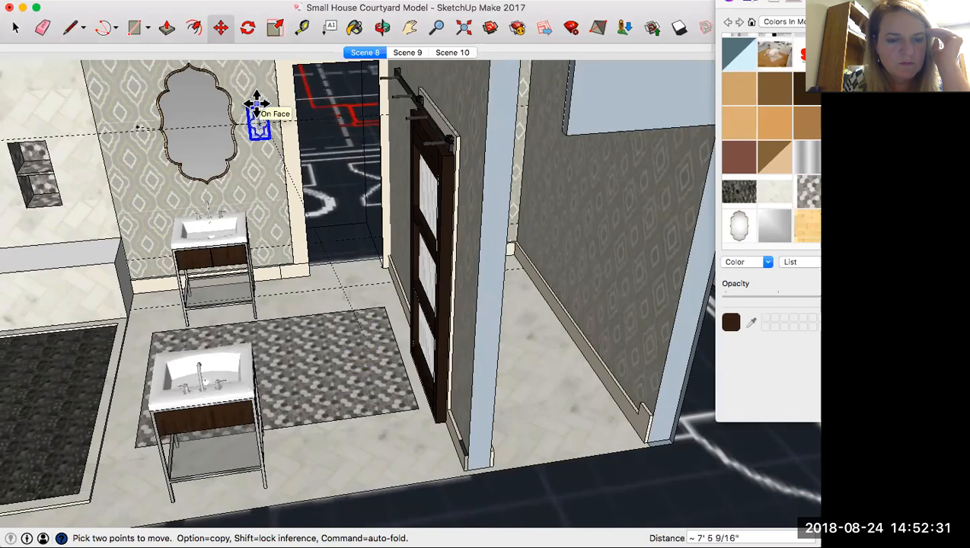
{"action": "left_click", "coordinate": [258, 108]}
{"action": "middle_click_drag", "start_coordinate": [259, 118], "coordinate": [329, 141]}
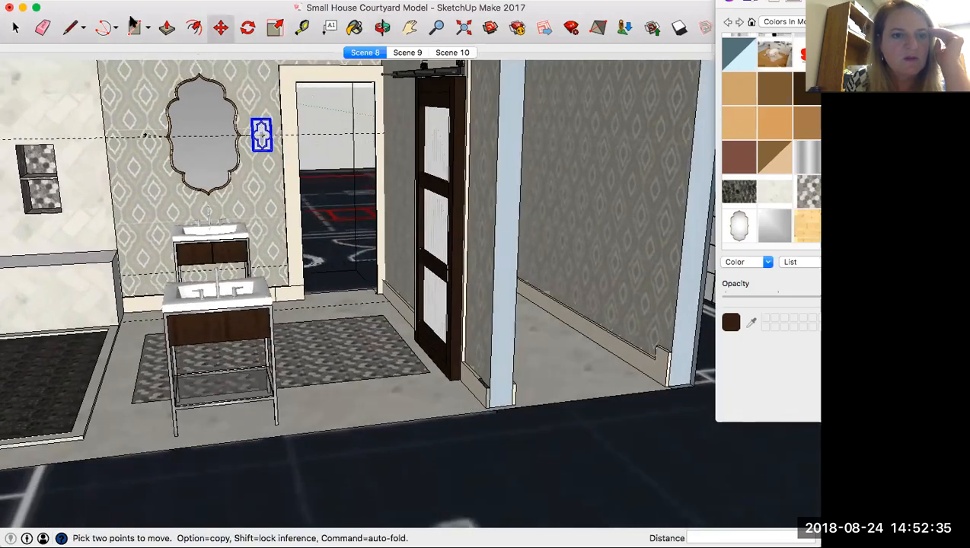
Copy the sconce and paste the duplicate at the guide point on the mirror's other side.
{"action": "left_click", "coordinate": [81, 0]}
{"action": "left_click", "coordinate": [104, 13]}
{"action": "left_click", "coordinate": [81, 0]}
{"action": "left_click", "coordinate": [104, 26]}
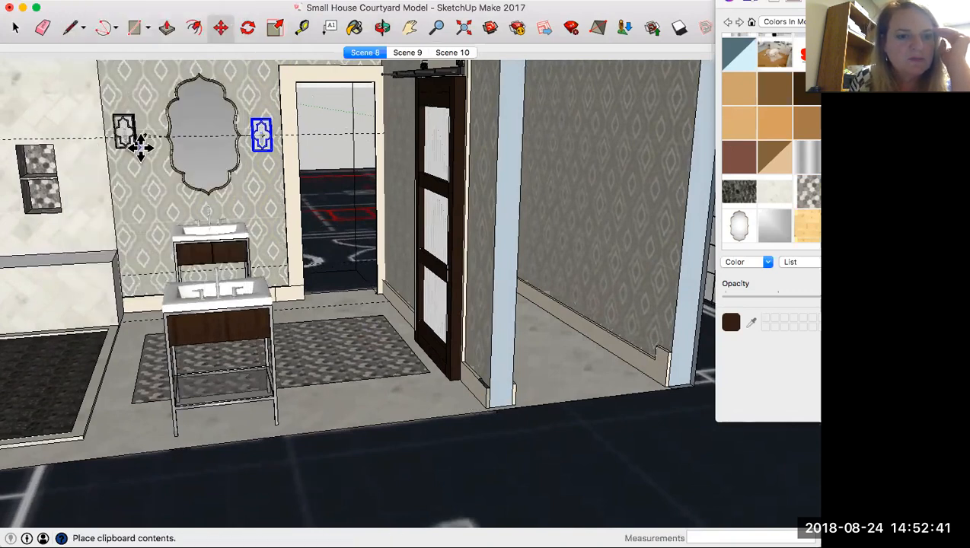
{"action": "left_click", "coordinate": [153, 150]}
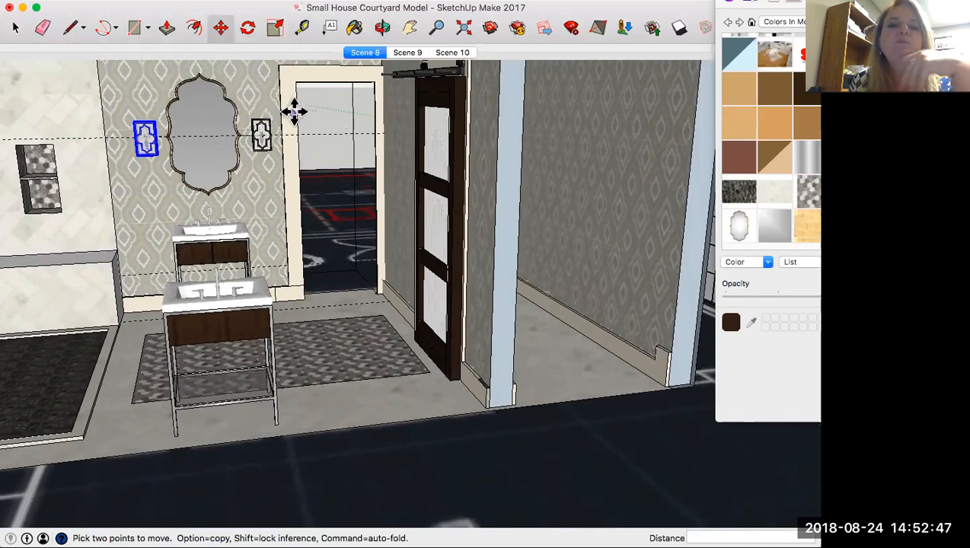
Sample the cream color of the doorway casing and paint the bathroom ceiling with it.
{"action": "middle_click_drag", "start_coordinate": [292, 124], "coordinate": [331, 211]}
{"action": "middle_click_drag", "start_coordinate": [301, 350], "coordinate": [320, 299]}
{"action": "middle_click_drag", "start_coordinate": [358, 366], "coordinate": [336, 262]}
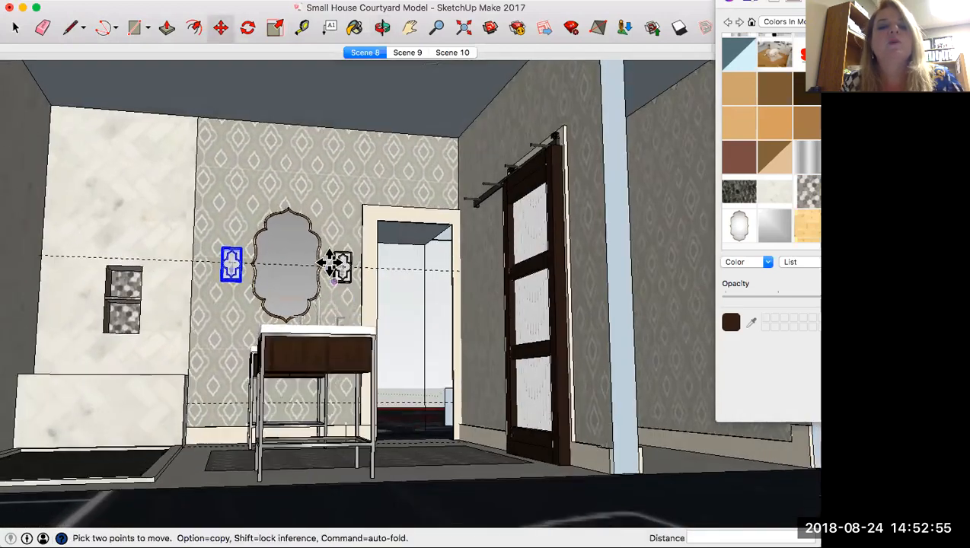
{"action": "middle_click_drag", "start_coordinate": [347, 190], "coordinate": [329, 265]}
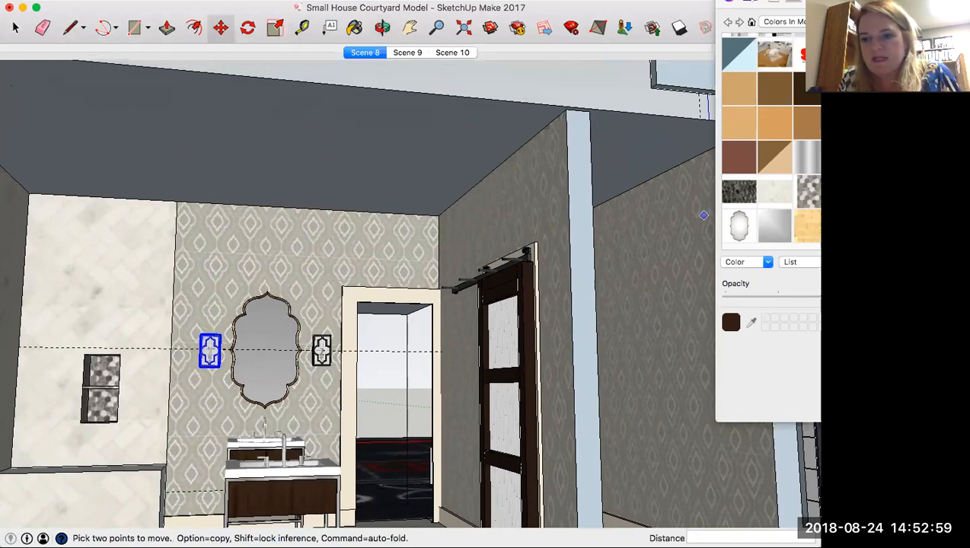
{"action": "scroll", "coordinate": [771, 137], "scroll_direction": "up", "scroll_amount": 2}
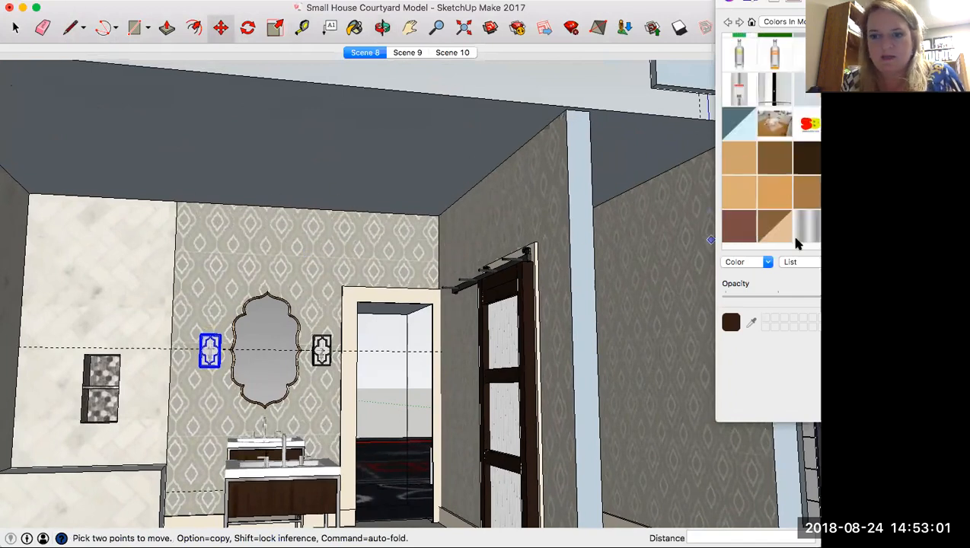
{"action": "left_click", "coordinate": [750, 324]}
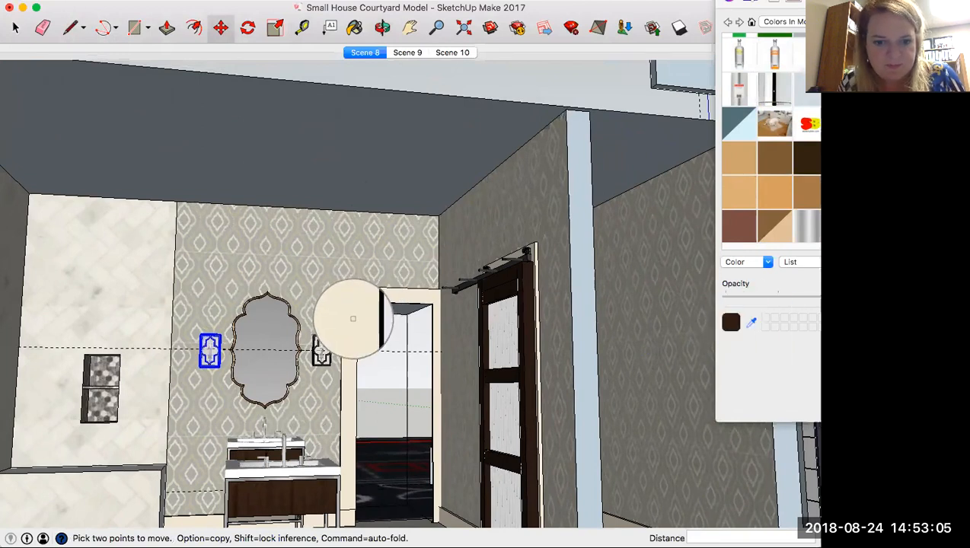
{"action": "left_click", "coordinate": [355, 320]}
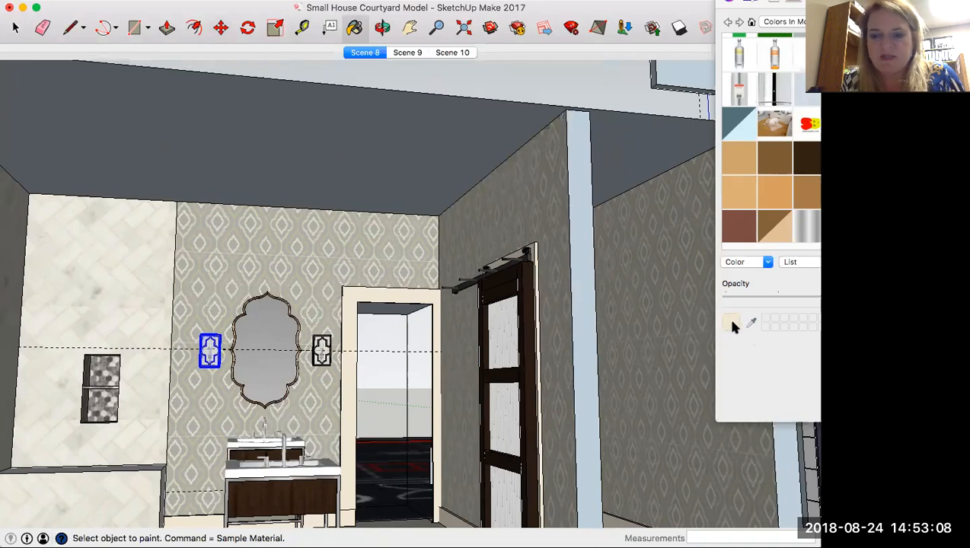
{"action": "left_click", "coordinate": [321, 142]}
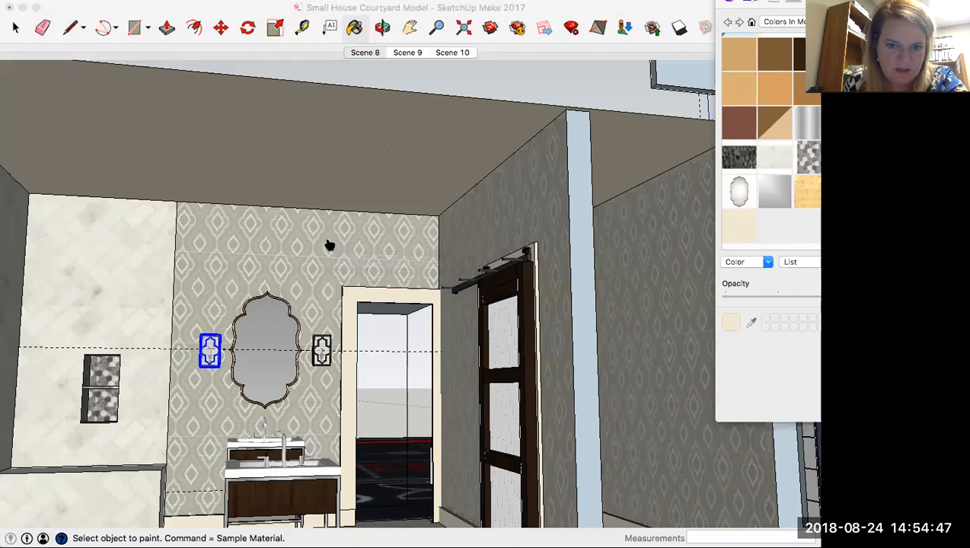
Bring in a round ceiling light fixture model and place it on the bathroom ceiling.
{"action": "left_click", "coordinate": [545, 153]}
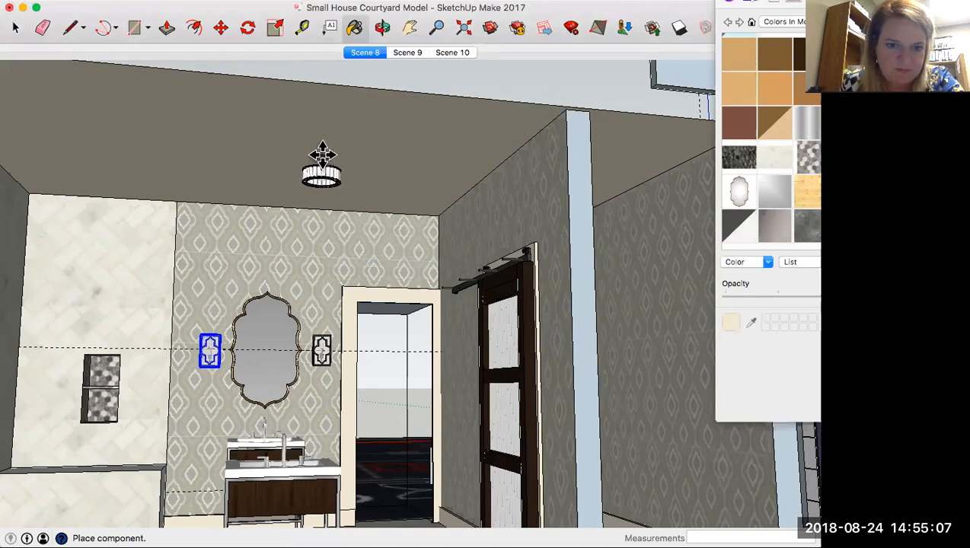
{"action": "left_click", "coordinate": [321, 154]}
{"action": "middle_click_drag", "start_coordinate": [346, 174], "coordinate": [383, 175]}
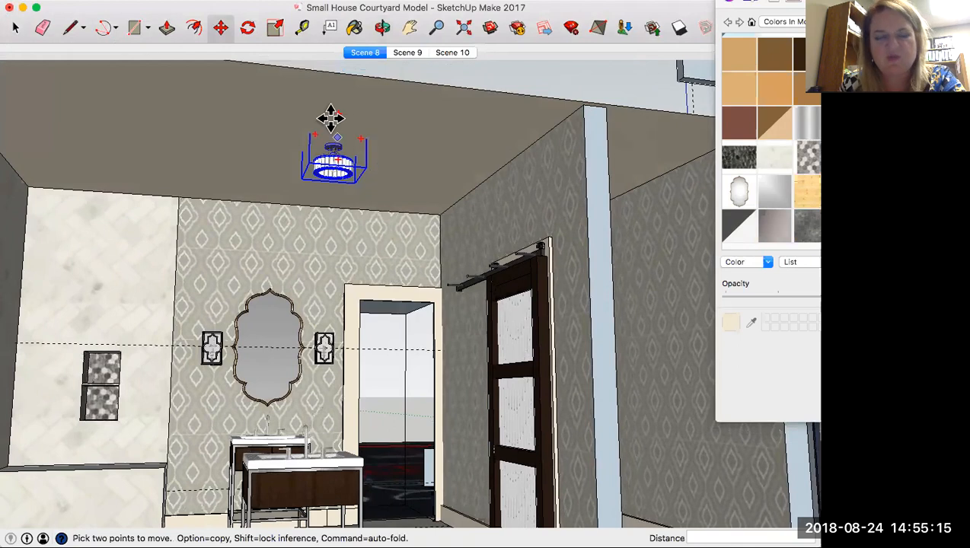
Delete the round ceiling light and bring in a dark lantern-style chandelier model, placing it above the mirror.
{"action": "key", "text": "Delete"}
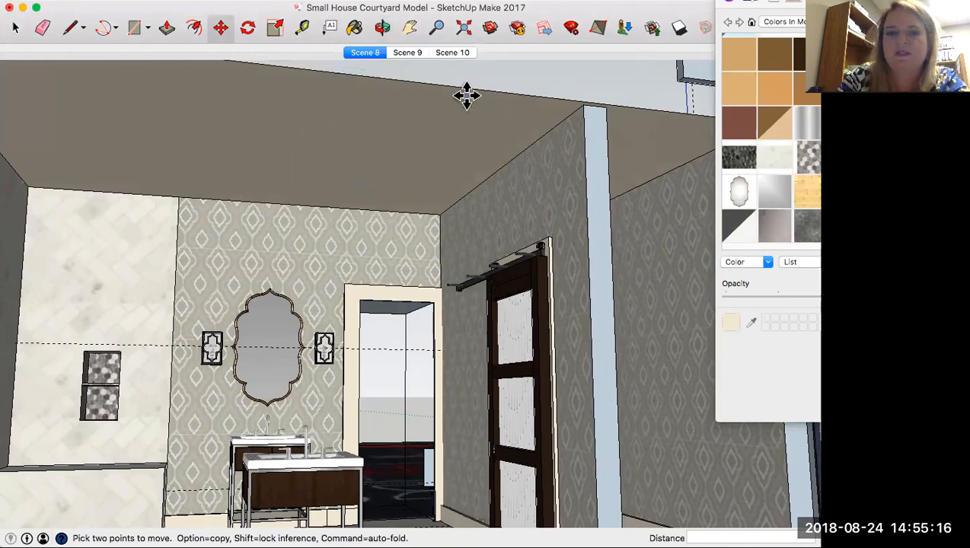
{"action": "left_click", "coordinate": [490, 29]}
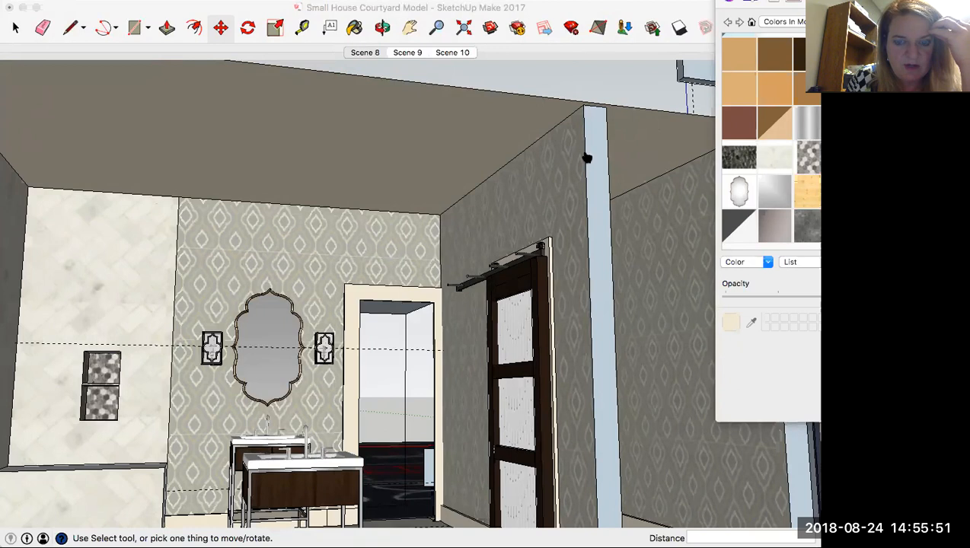
{"action": "left_click", "coordinate": [542, 152]}
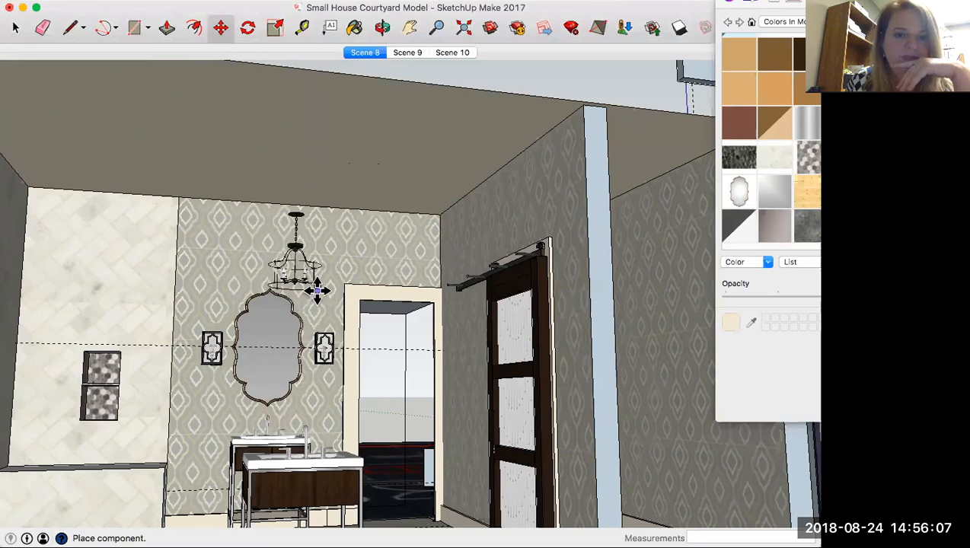
{"action": "left_click", "coordinate": [314, 283]}
{"action": "key", "text": "q"}
{"action": "left_click", "coordinate": [299, 213]}
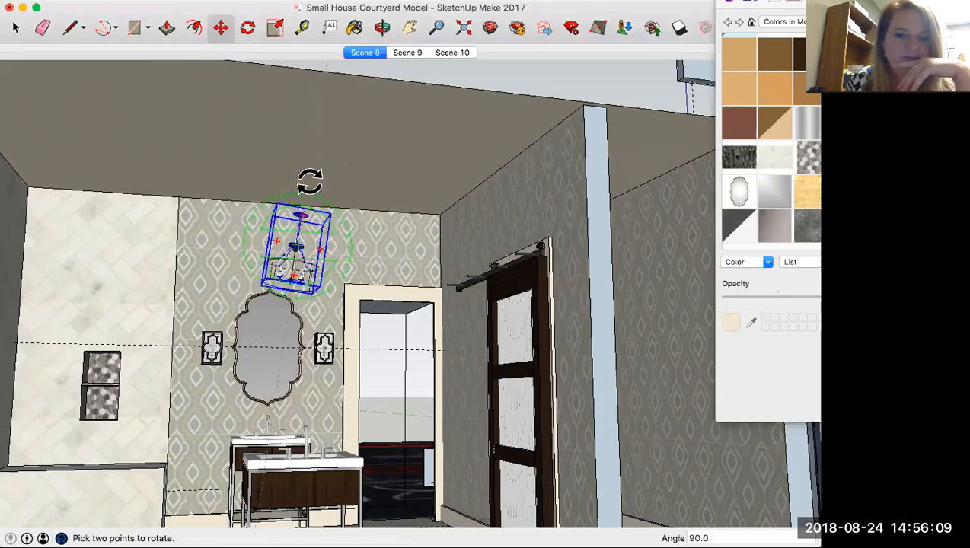
{"action": "key", "text": "Escape"}
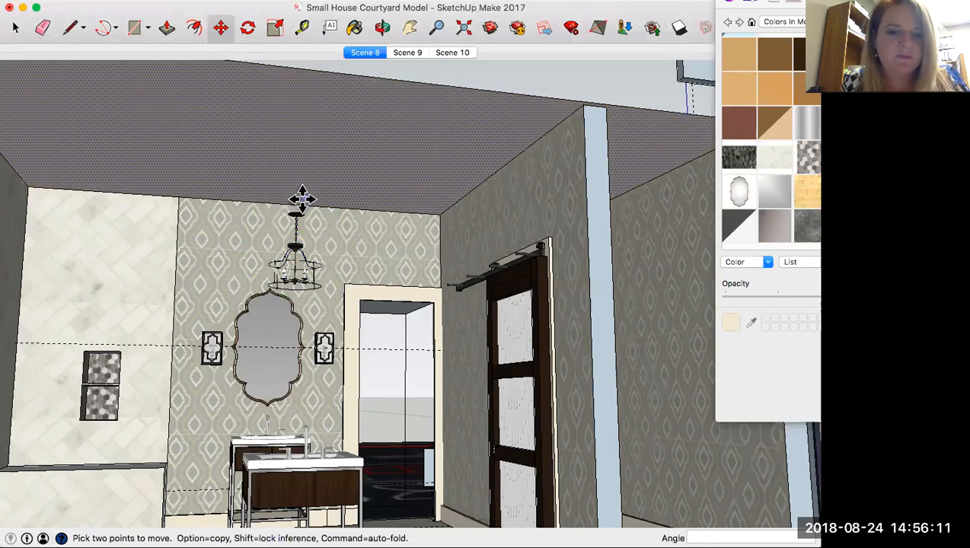
Move the chandelier by its top canopy about 5' 11 1/2" onto the bathroom ceiling face.
{"action": "middle_click_drag", "start_coordinate": [299, 216], "coordinate": [308, 219]}
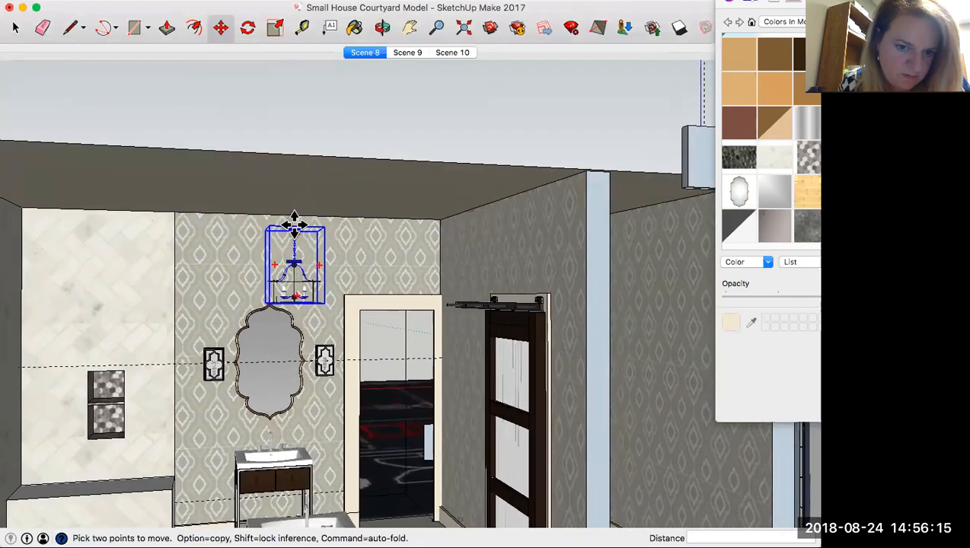
{"action": "left_click", "coordinate": [294, 221]}
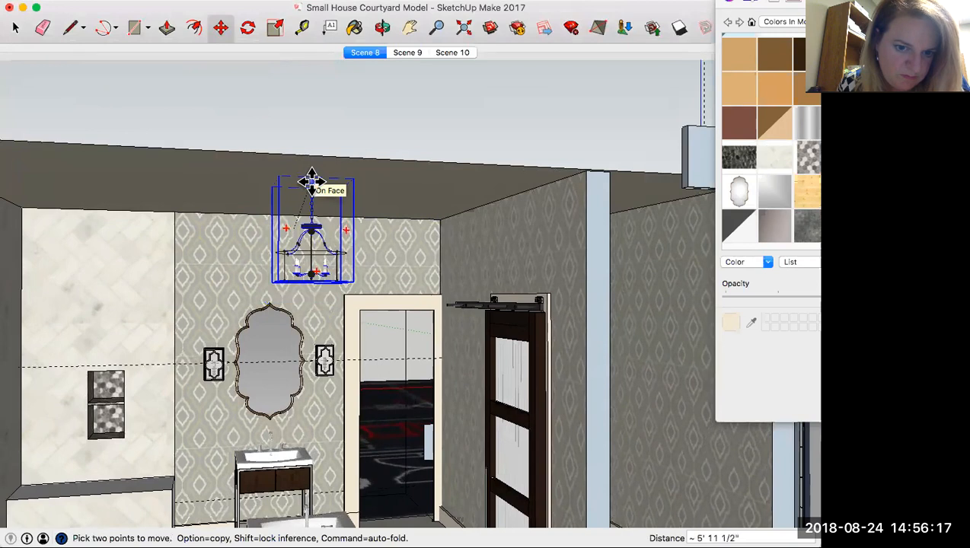
{"action": "left_click", "coordinate": [311, 182]}
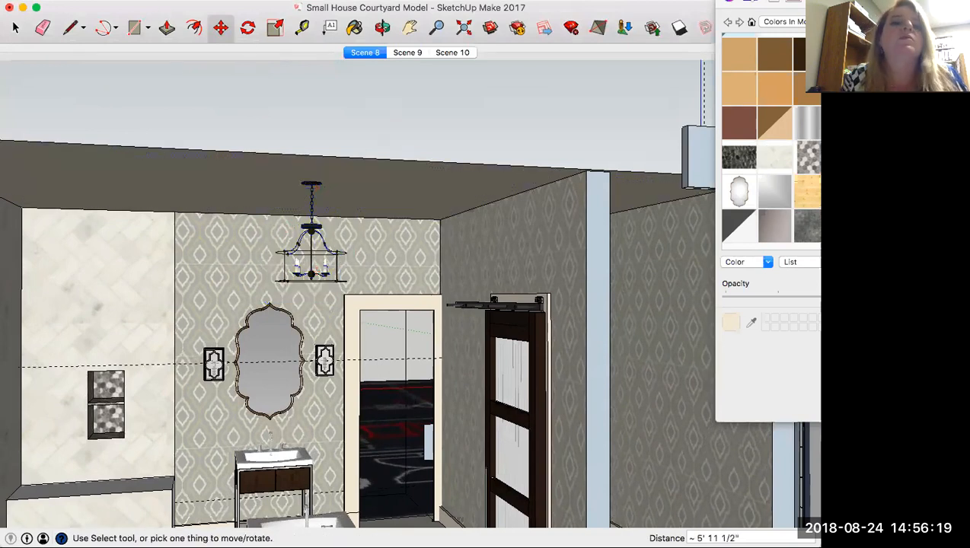
Copy the chandelier and paste the duplicate inside the toilet compartment, above the toilet.
{"action": "left_click", "coordinate": [89, 0]}
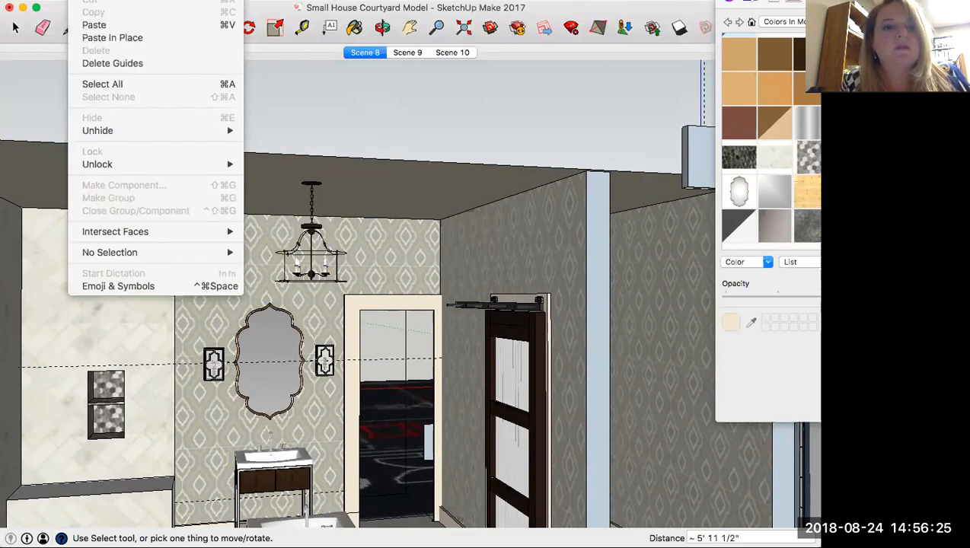
{"action": "left_click", "coordinate": [89, 0]}
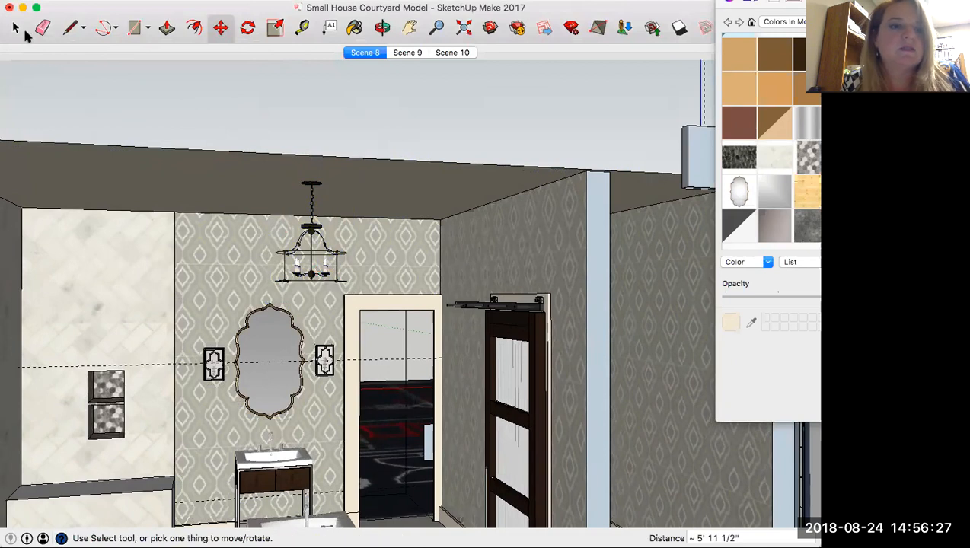
{"action": "left_click", "coordinate": [16, 29]}
{"action": "left_click", "coordinate": [318, 258]}
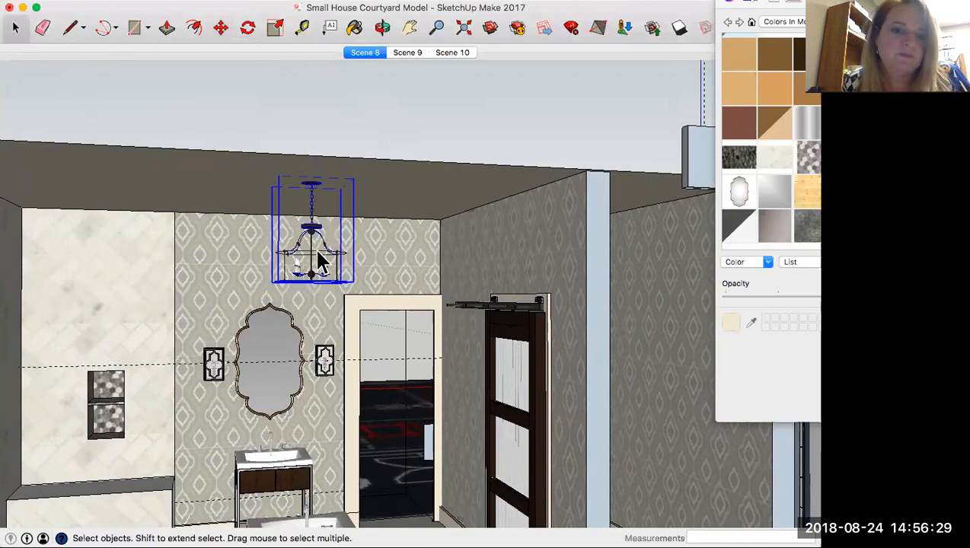
{"action": "left_click", "coordinate": [107, 2]}
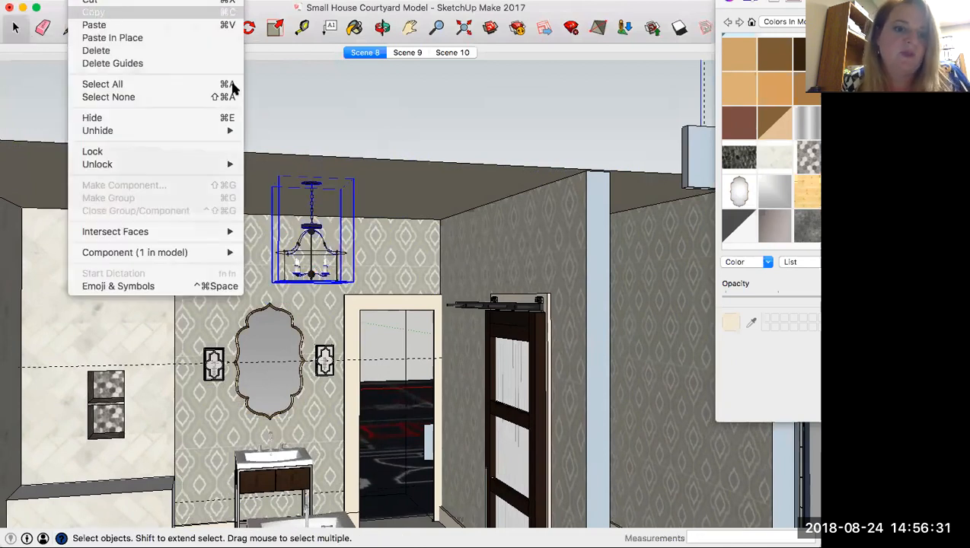
{"action": "left_click", "coordinate": [341, 213]}
{"action": "middle_click_drag", "start_coordinate": [340, 209], "coordinate": [284, 197], "text": "shift"}
{"action": "middle_click_drag", "start_coordinate": [120, 161], "coordinate": [56, 184], "text": "shift"}
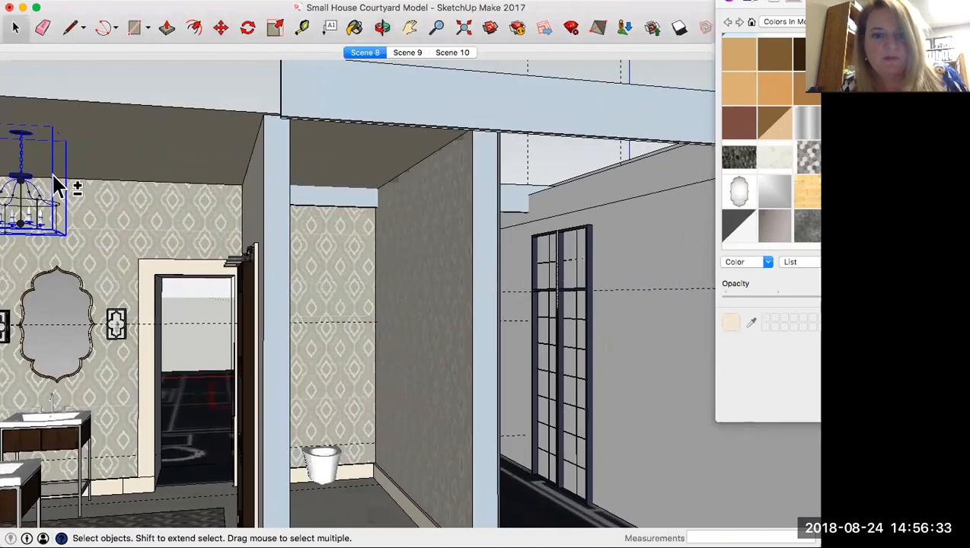
{"action": "middle_click_drag", "start_coordinate": [219, 200], "coordinate": [196, 206], "text": "shift"}
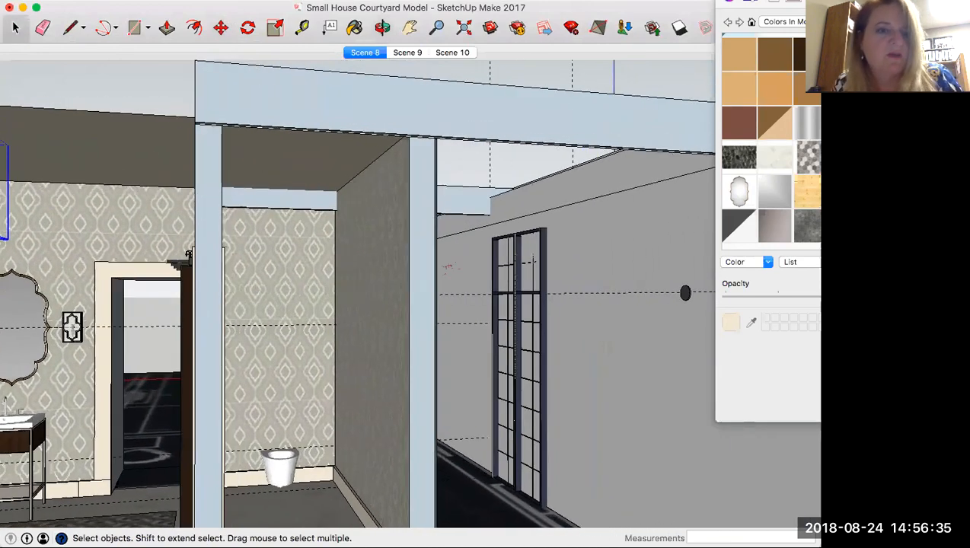
{"action": "left_click", "coordinate": [76, 1]}
{"action": "left_click", "coordinate": [108, 28]}
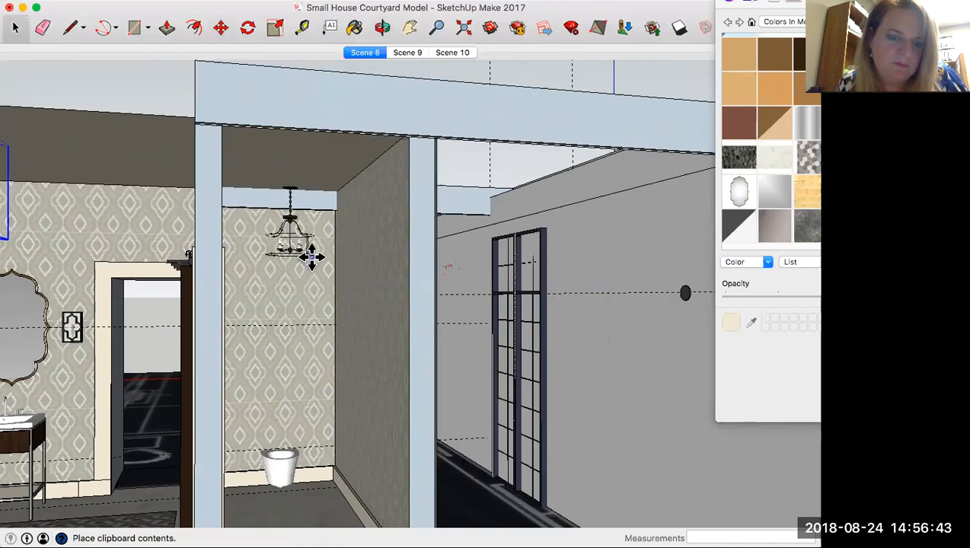
{"action": "left_click", "coordinate": [312, 257]}
Move the duplicate chandelier by its top canopy about 4' 1" onto the toilet compartment's ceiling.
{"action": "left_click", "coordinate": [292, 184]}
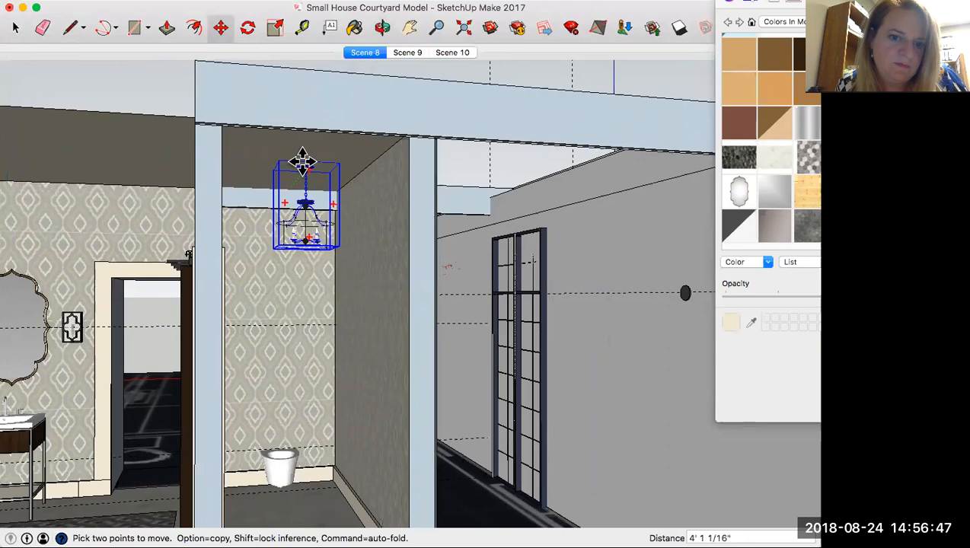
{"action": "left_click", "coordinate": [302, 160]}
{"action": "middle_click_drag", "start_coordinate": [206, 186], "coordinate": [324, 186]}
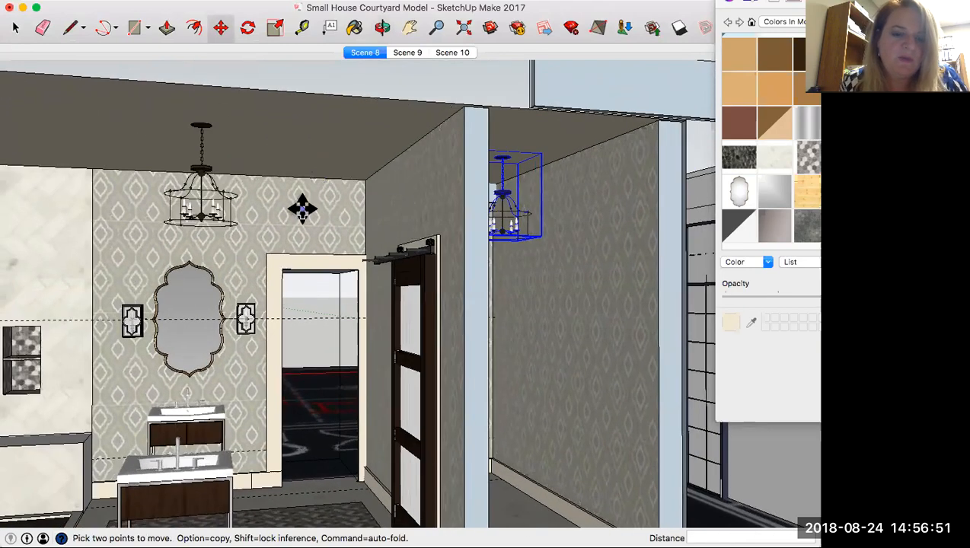
{"action": "scroll", "coordinate": [303, 209], "scroll_direction": "down", "scroll_amount": 2}
{"action": "middle_click_drag", "start_coordinate": [284, 233], "coordinate": [339, 241]}
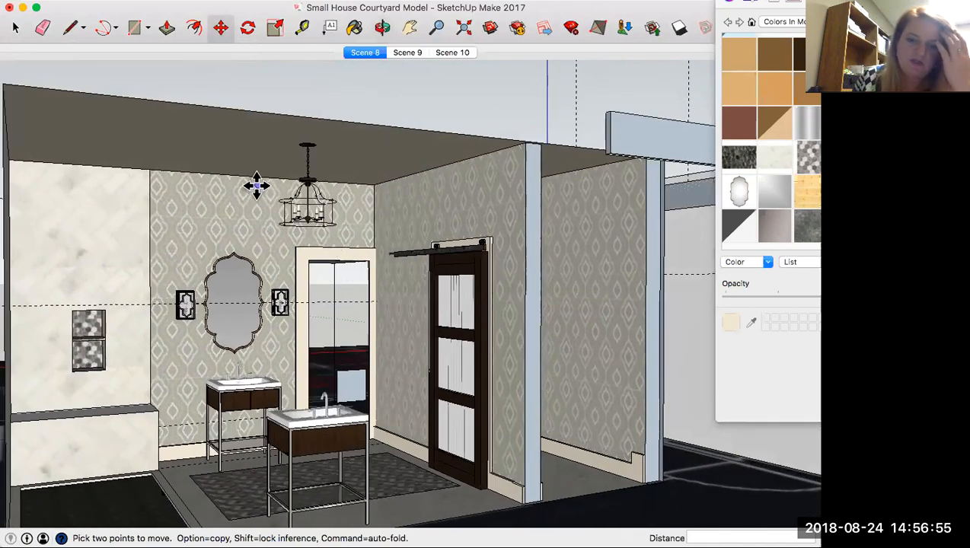